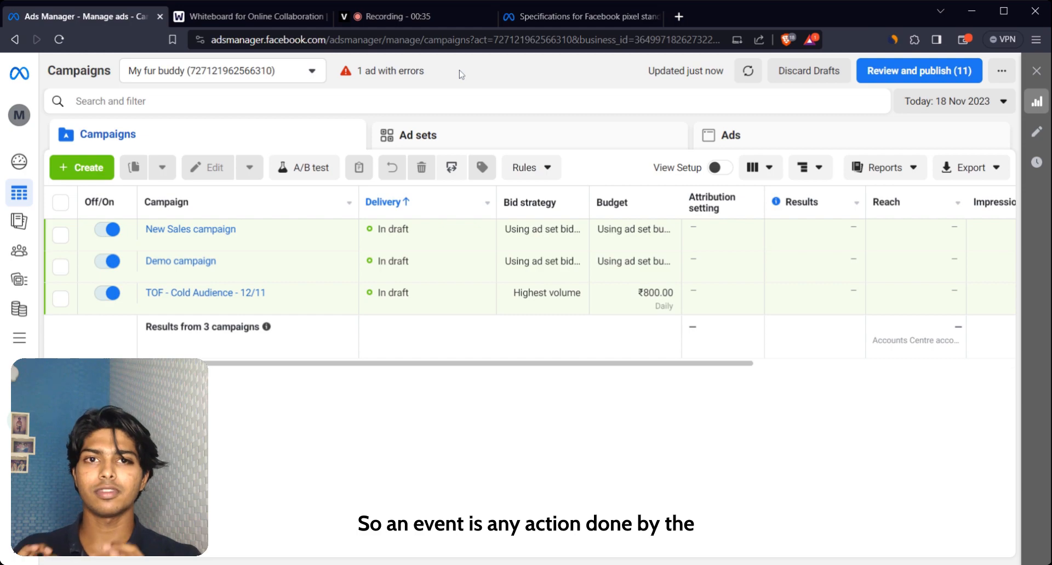
Examine the Facebook pixel standard events table in the Business Help Centre, from Add payment info through Contact.
{"action": "left_click", "coordinate": [548, 17]}
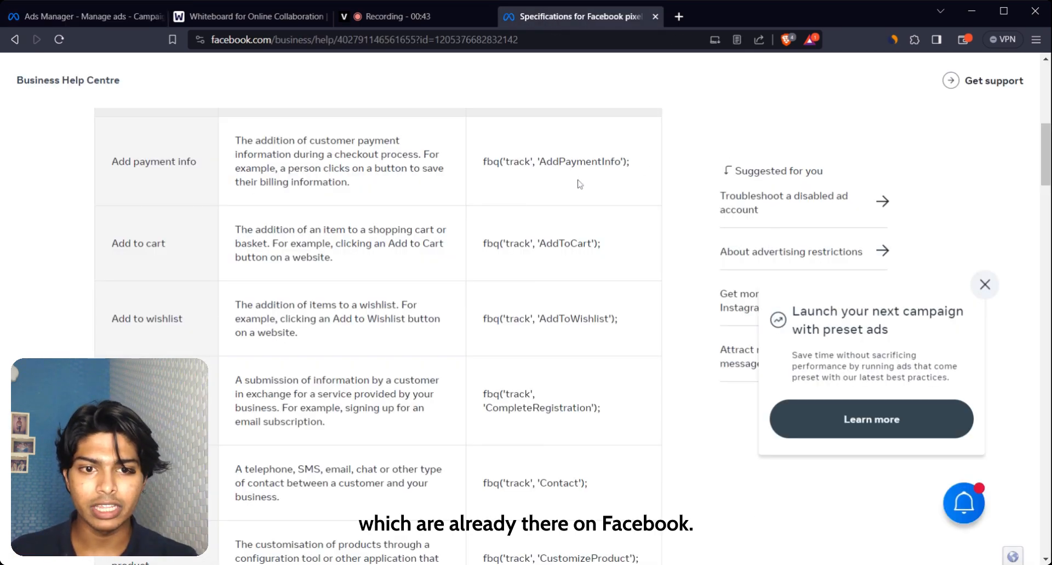
{"action": "scroll", "coordinate": [578, 183], "scroll_direction": "up", "scroll_amount": 2}
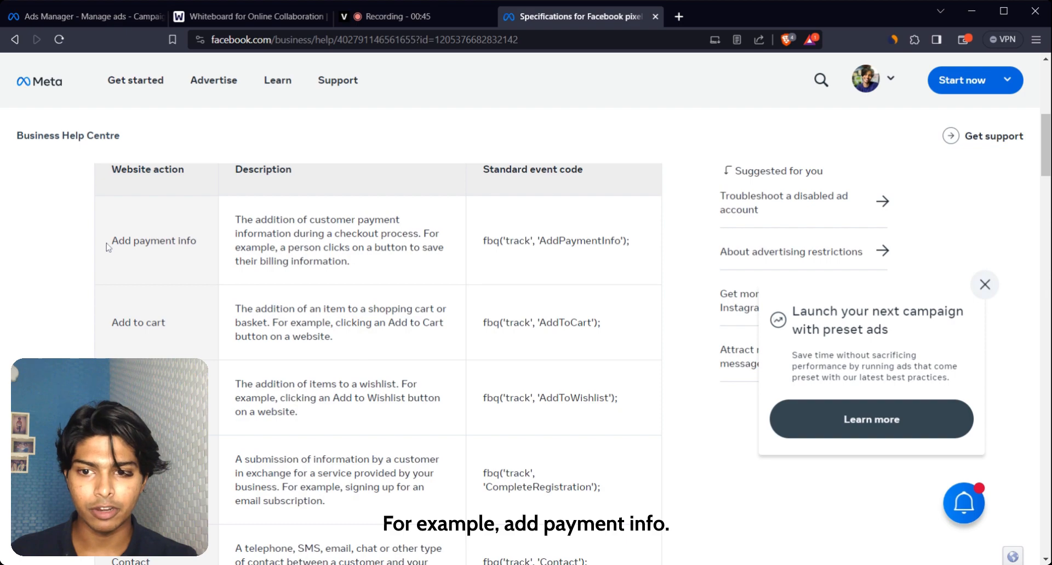
{"action": "left_click_drag", "start_coordinate": [112, 240], "coordinate": [197, 240]}
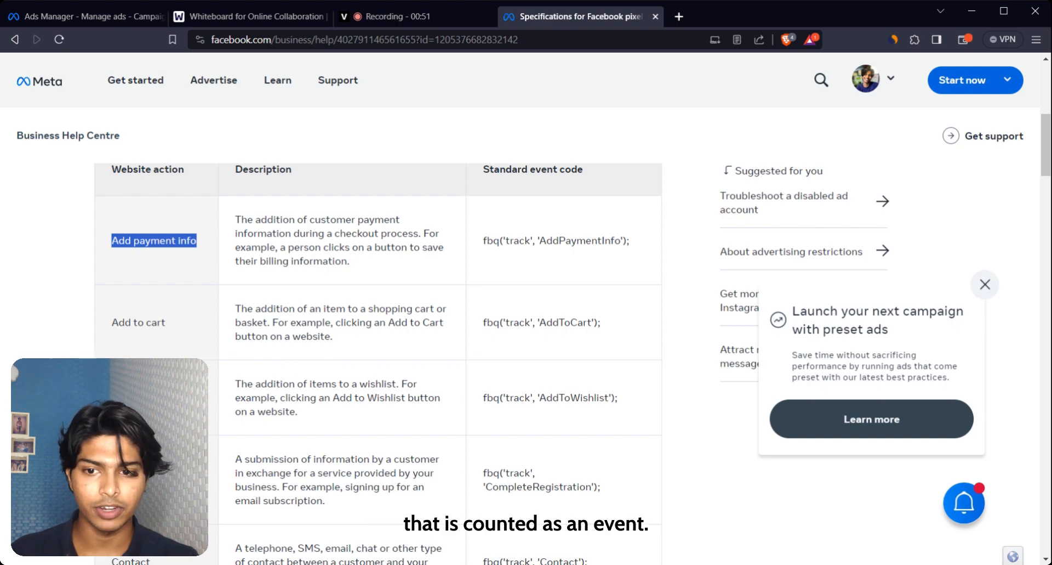
{"action": "left_click_drag", "start_coordinate": [111, 322], "coordinate": [166, 322]}
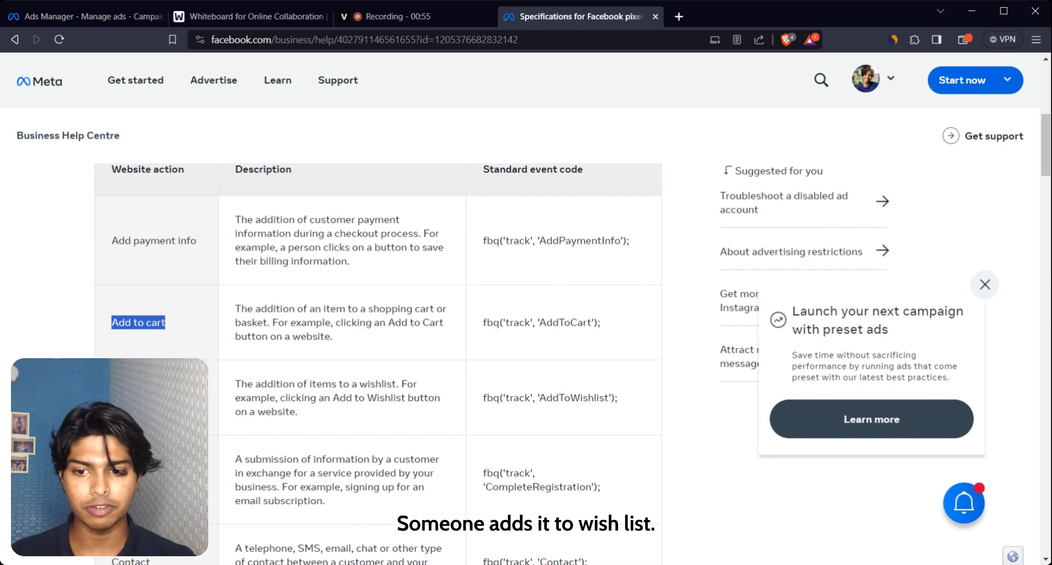
{"action": "left_click_drag", "start_coordinate": [235, 383], "coordinate": [233, 412]}
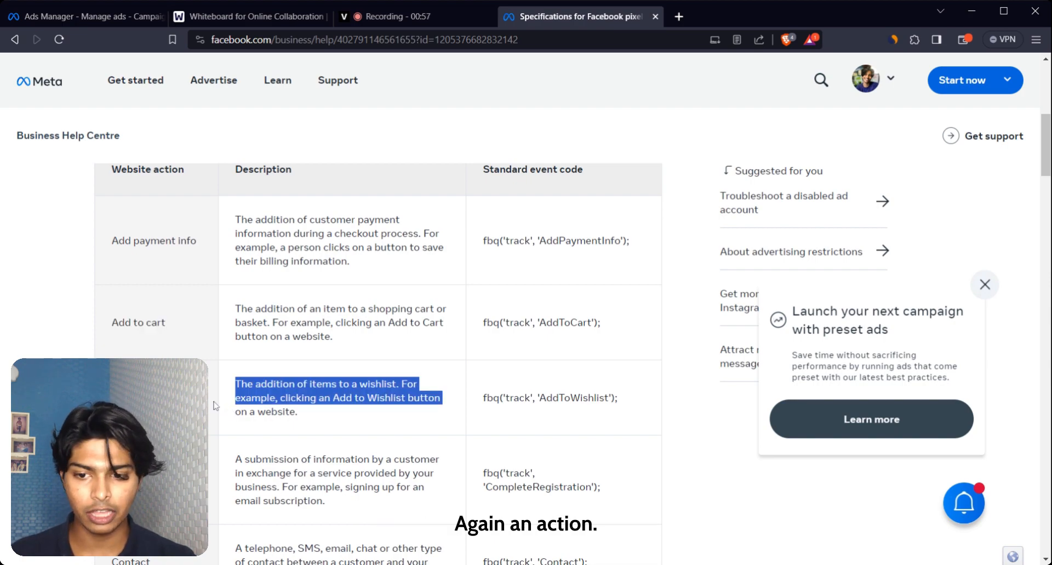
{"action": "left_click", "coordinate": [214, 403]}
{"action": "scroll", "coordinate": [214, 404], "scroll_direction": "down", "scroll_amount": 2}
{"action": "left_click_drag", "start_coordinate": [111, 362], "coordinate": [167, 376]}
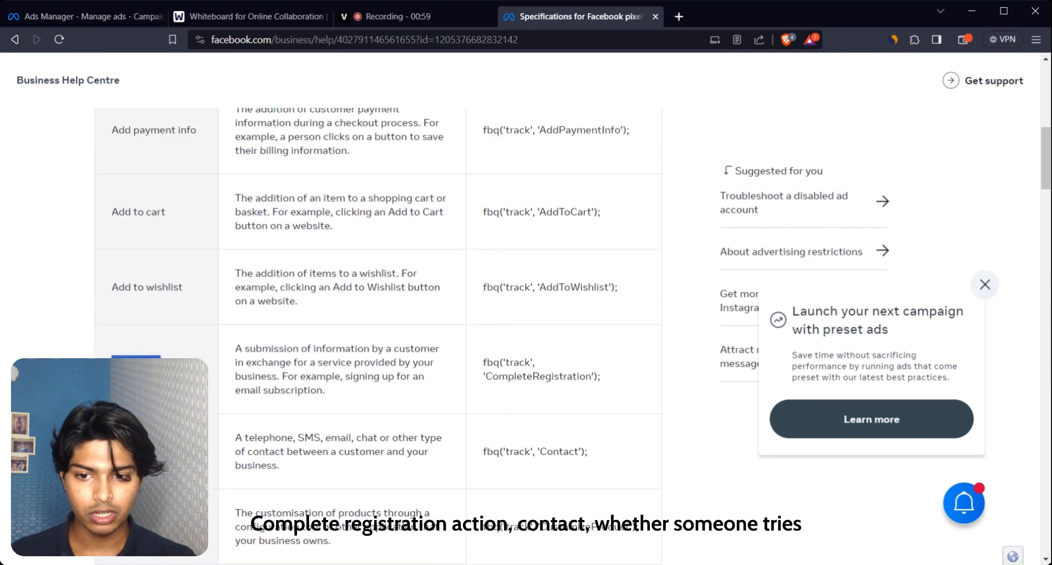
{"action": "left_click", "coordinate": [144, 438]}
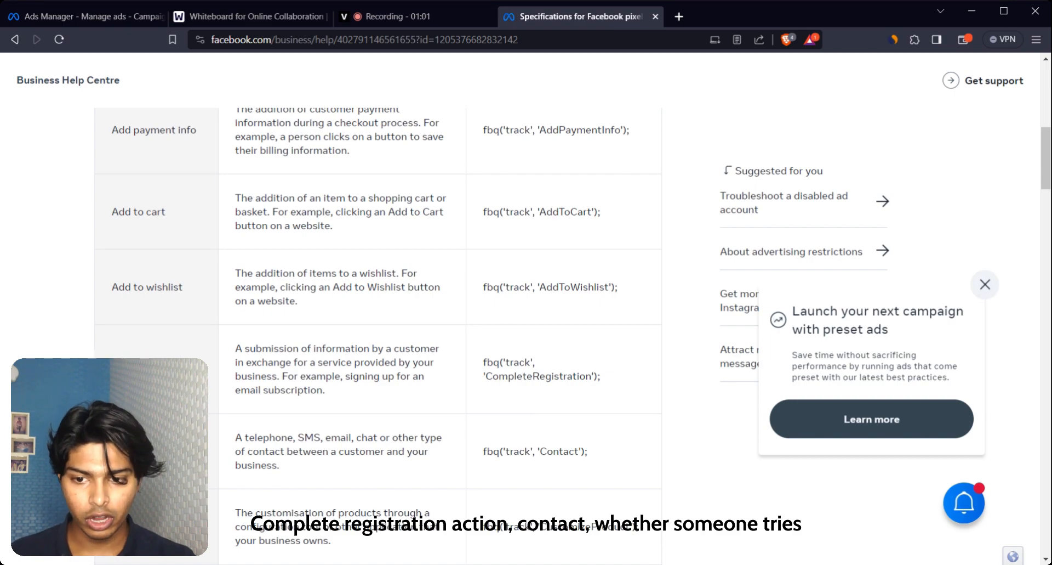
{"action": "left_click_drag", "start_coordinate": [111, 451], "coordinate": [151, 452]}
Review the remaining standard events, from Customise product through Lead, down to the end of the table.
{"action": "scroll", "coordinate": [150, 452], "scroll_direction": "down", "scroll_amount": 3}
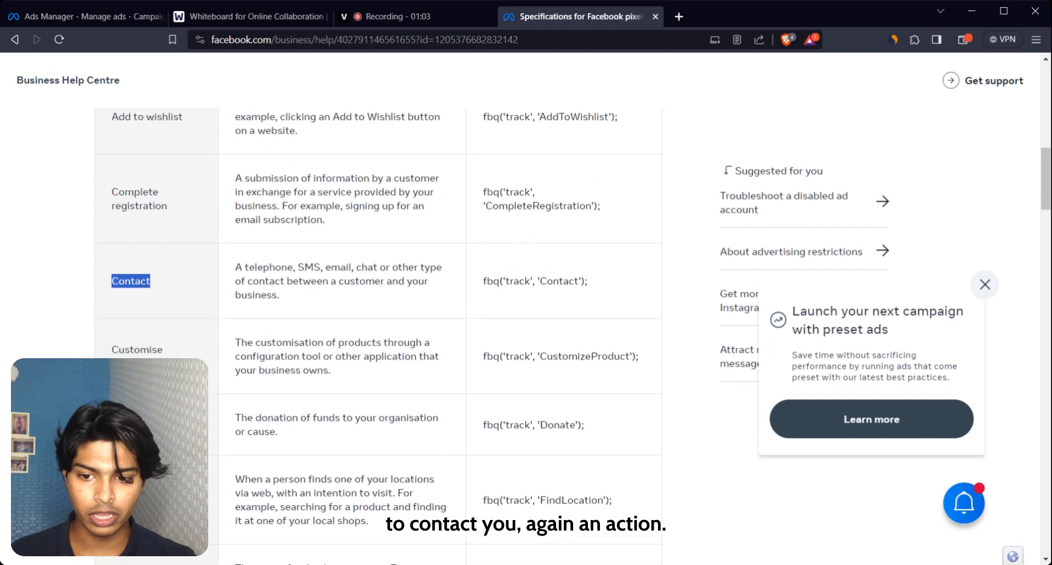
{"action": "left_click", "coordinate": [143, 320]}
{"action": "scroll", "coordinate": [144, 320], "scroll_direction": "down", "scroll_amount": 2}
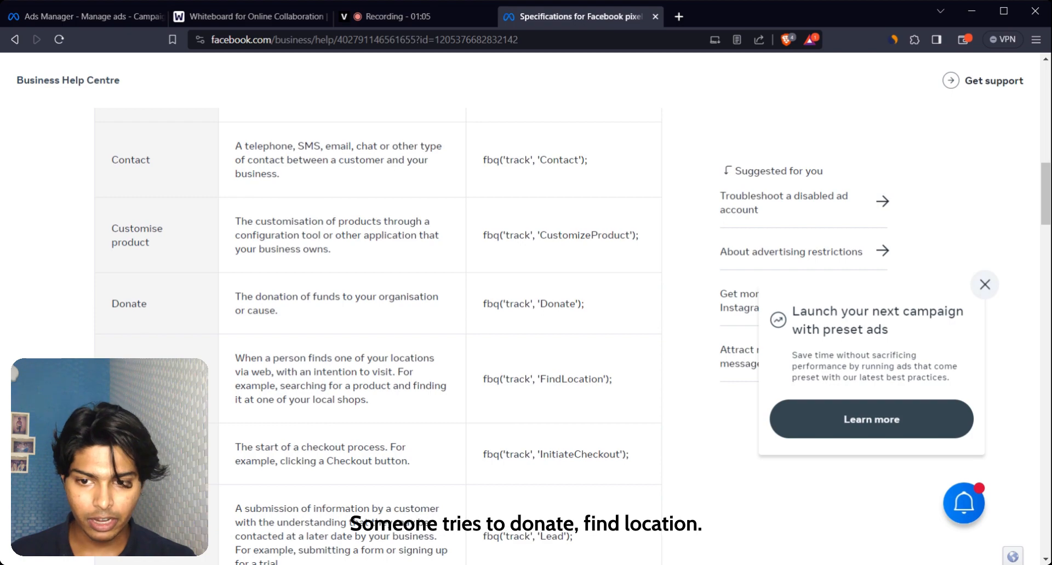
{"action": "scroll", "coordinate": [144, 320], "scroll_direction": "down", "scroll_amount": 4}
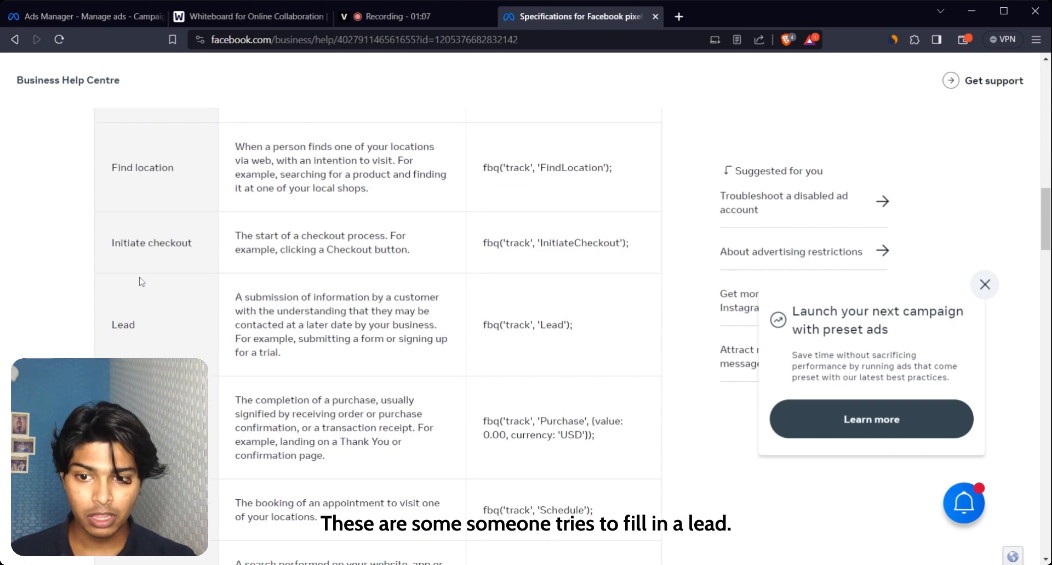
{"action": "left_click_drag", "start_coordinate": [139, 327], "coordinate": [100, 329]}
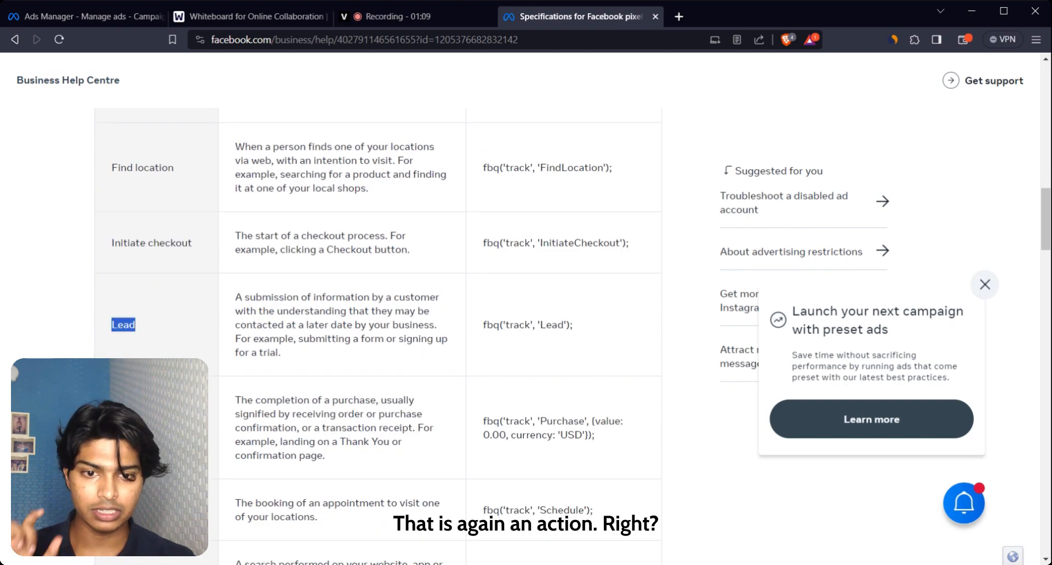
{"action": "scroll", "coordinate": [155, 346], "scroll_direction": "down", "scroll_amount": 3}
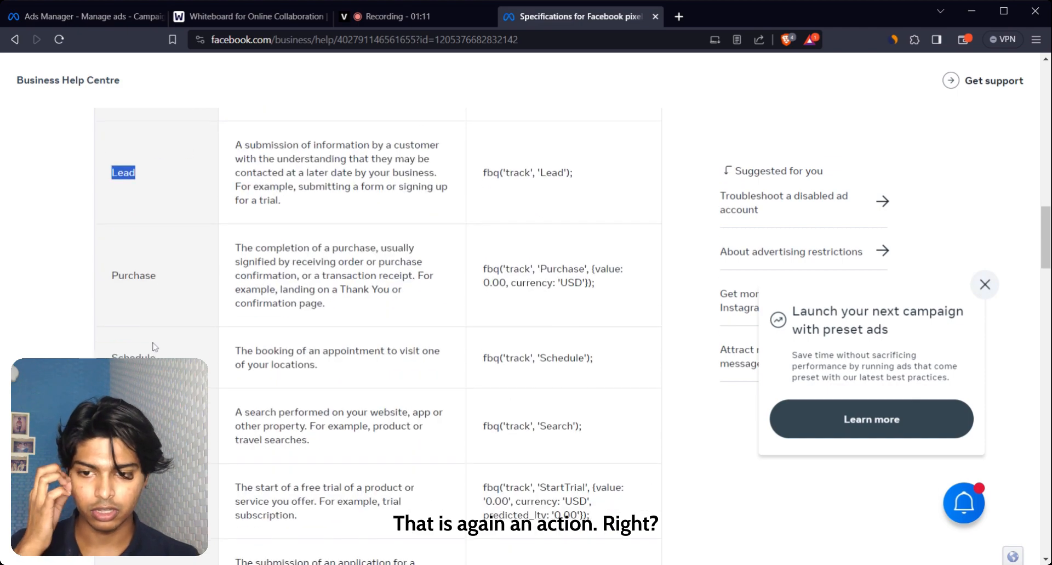
{"action": "scroll", "coordinate": [149, 330], "scroll_direction": "down", "scroll_amount": 7}
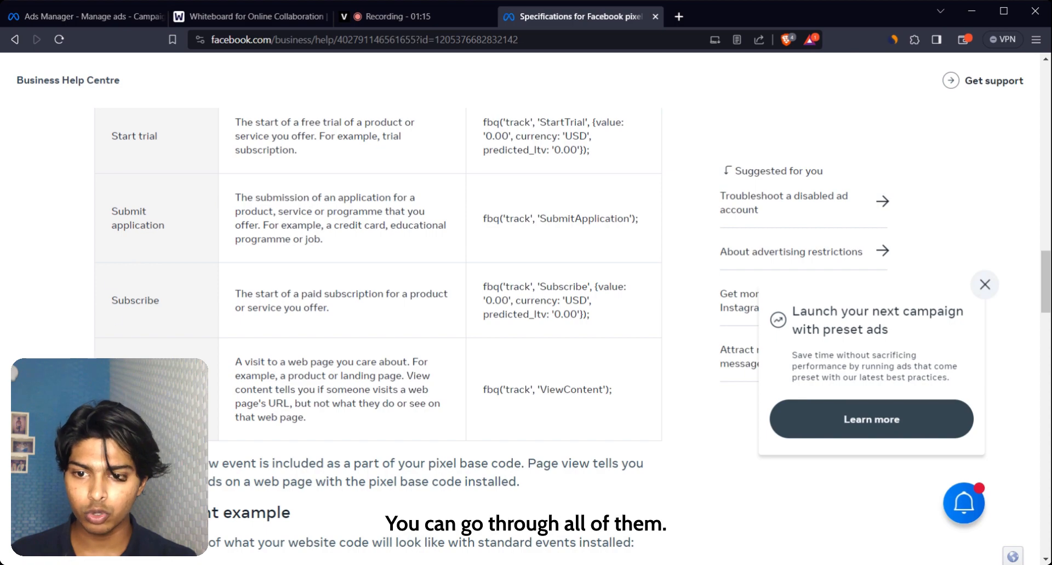
Return to the Purchase row in the standard events table and examine that event.
{"action": "scroll", "coordinate": [200, 232], "scroll_direction": "up", "scroll_amount": 2}
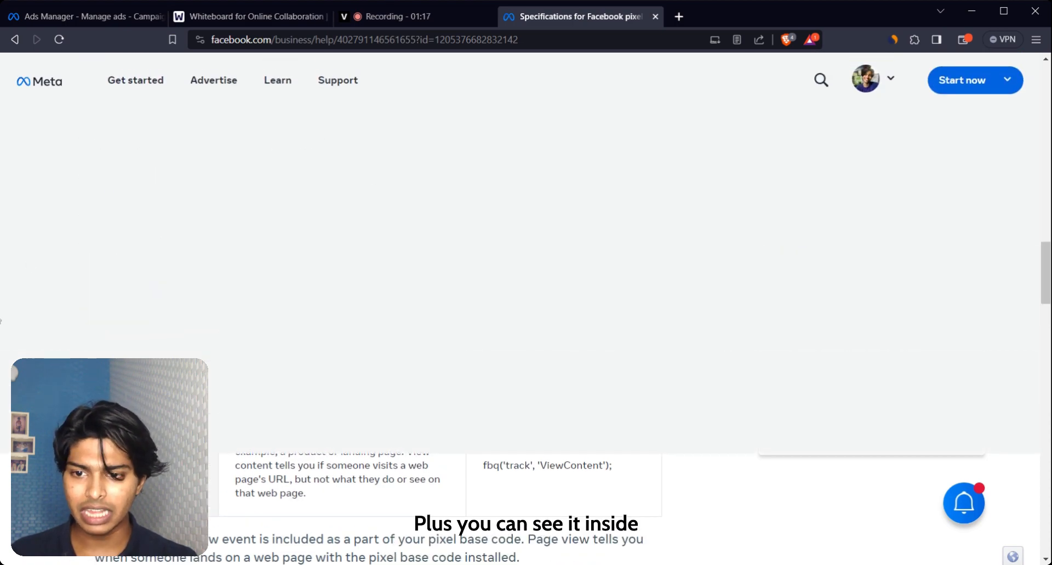
{"action": "scroll", "coordinate": [378, 329], "scroll_direction": "up", "scroll_amount": 4}
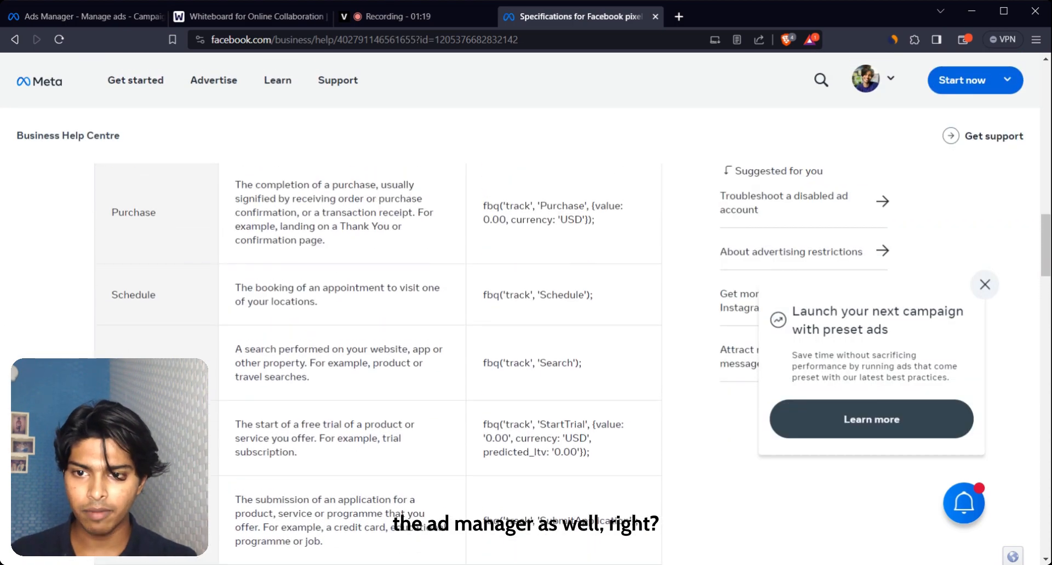
{"action": "scroll", "coordinate": [158, 271], "scroll_direction": "up", "scroll_amount": 1}
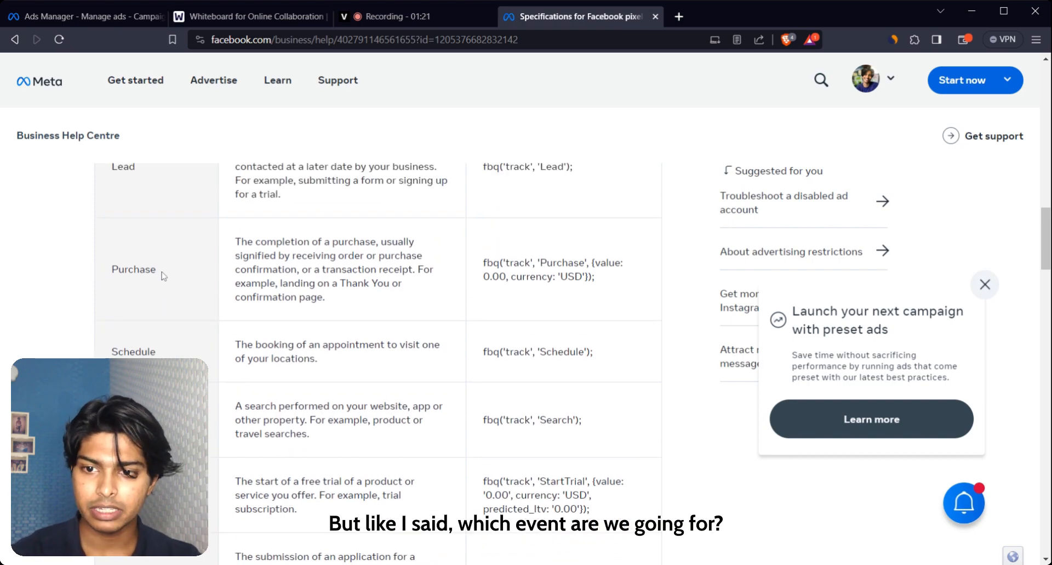
{"action": "left_click_drag", "start_coordinate": [159, 272], "coordinate": [111, 270]}
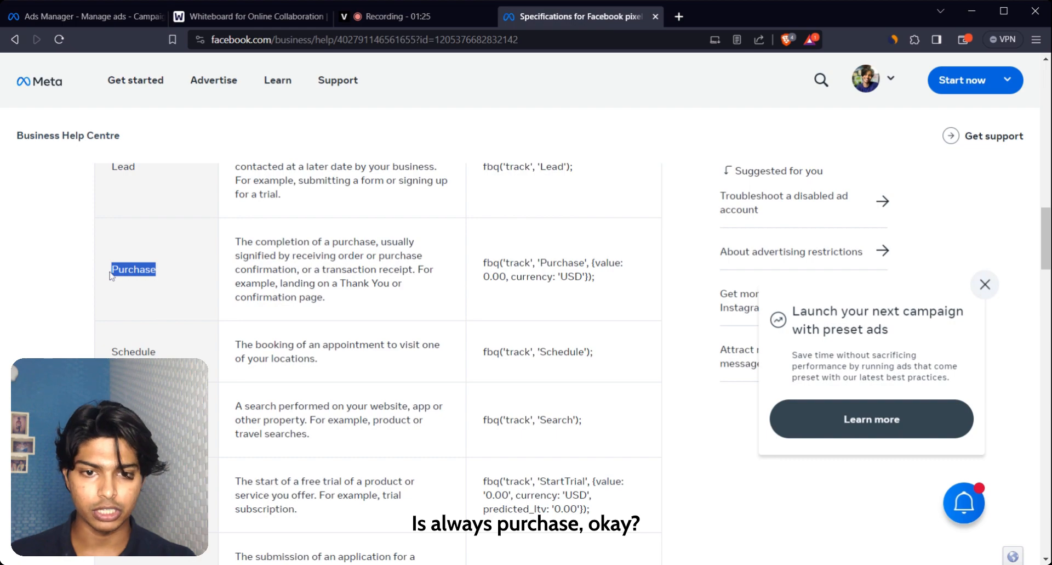
{"action": "left_click", "coordinate": [76, 270]}
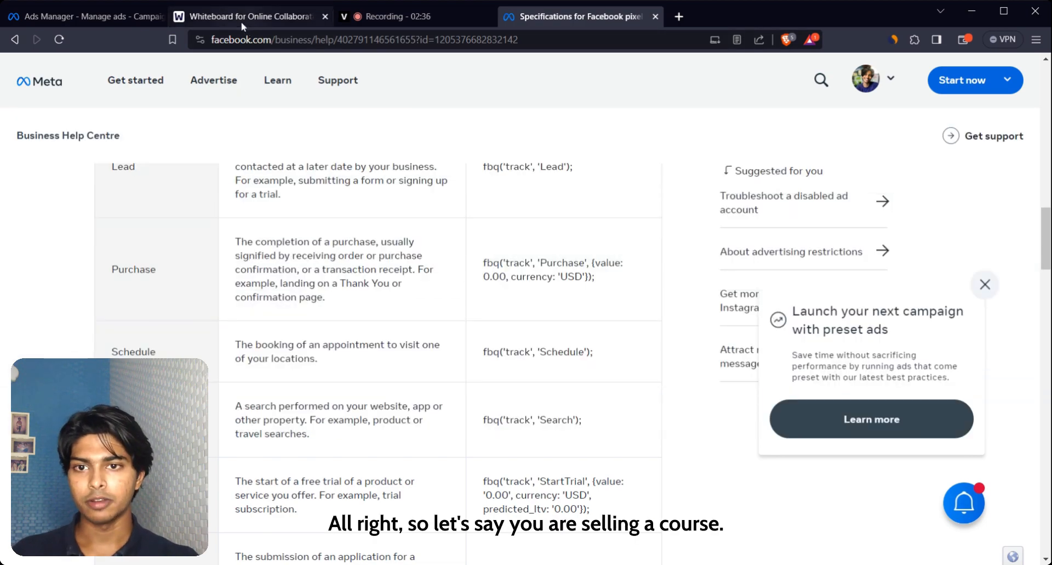
Switch to the web whiteboard and add the text "Magic" centred above the Ad, LP, Purchase and Thank you flow.
{"action": "left_click", "coordinate": [241, 21]}
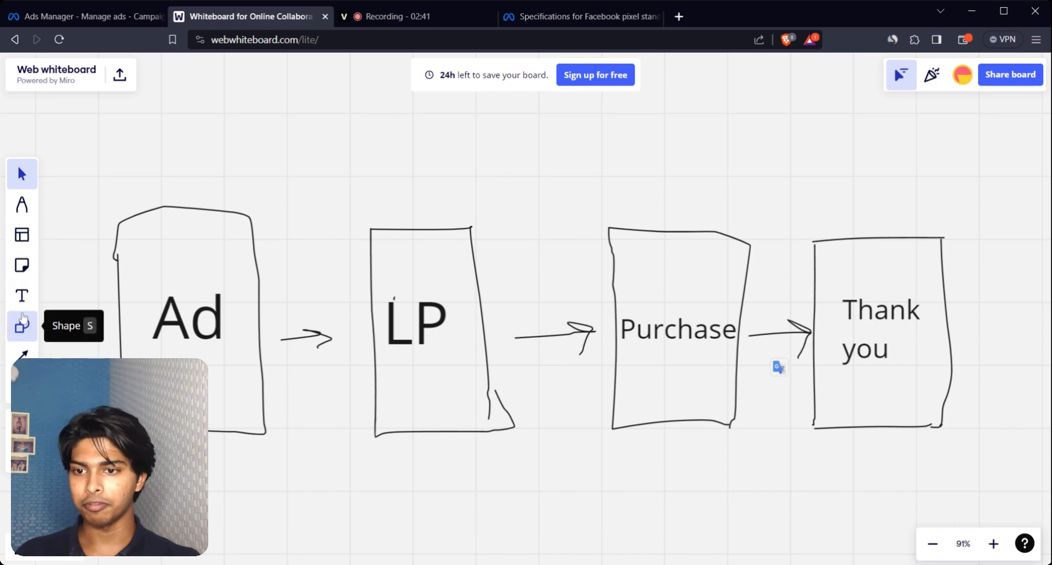
{"action": "left_click", "coordinate": [22, 296]}
{"action": "left_click", "coordinate": [181, 387]}
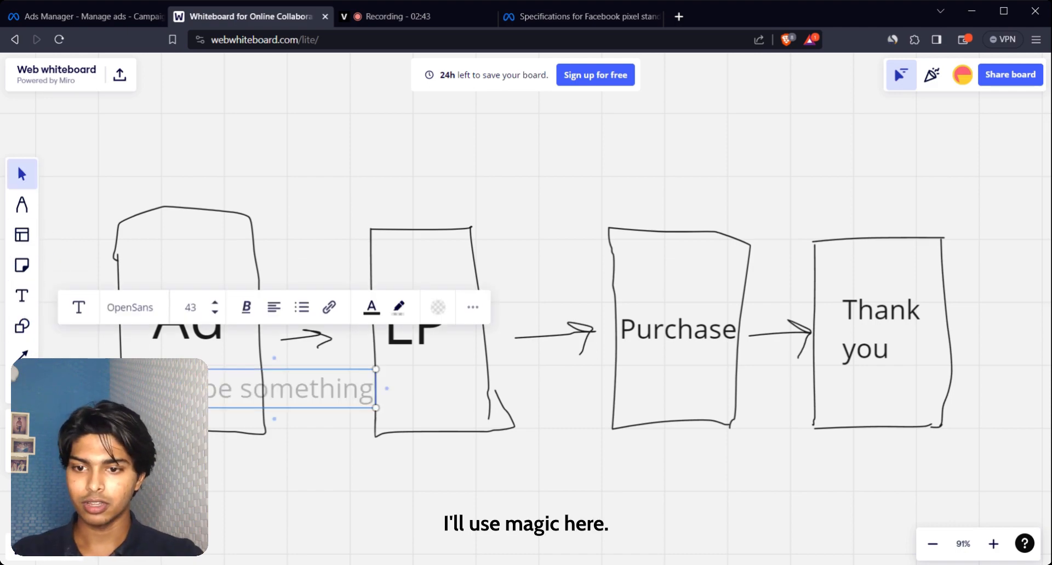
{"action": "type", "text": "magic"}
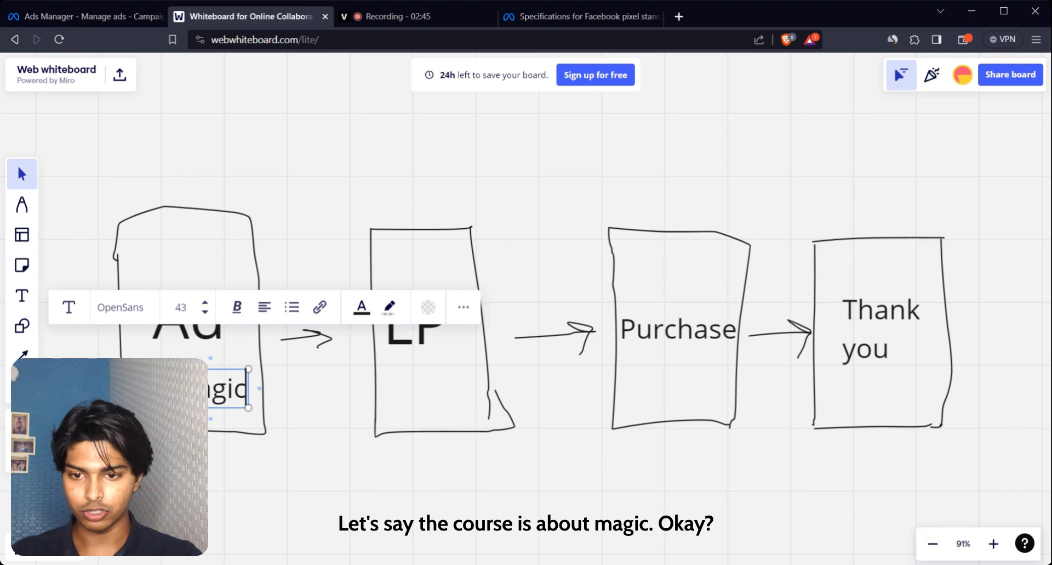
{"action": "left_click", "coordinate": [189, 421]}
{"action": "left_click_drag", "start_coordinate": [204, 392], "coordinate": [532, 144]}
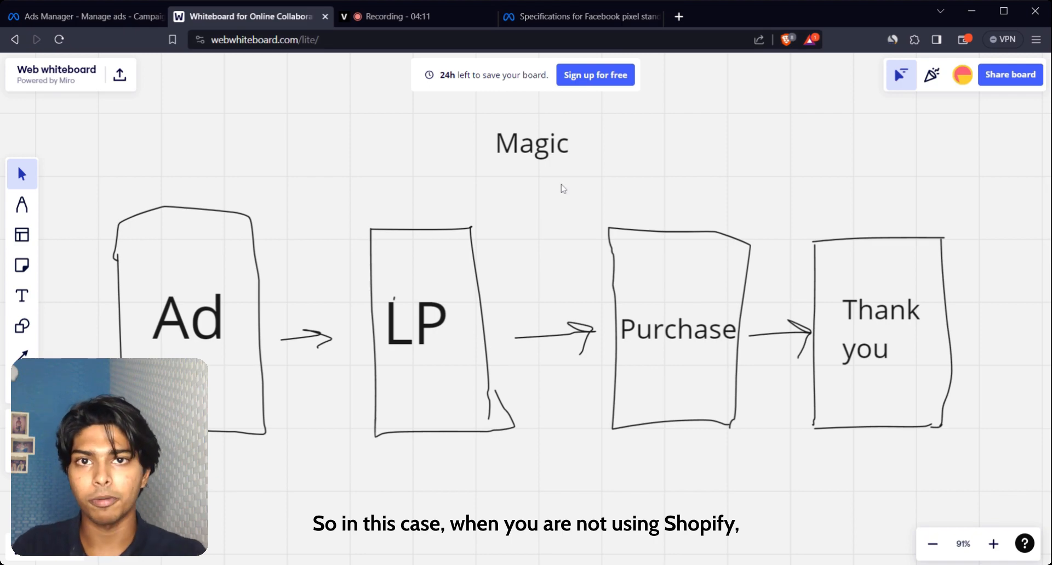
Switch to Ads Manager, go to Events Manager and open its custom conversions page.
{"action": "left_click", "coordinate": [115, 19]}
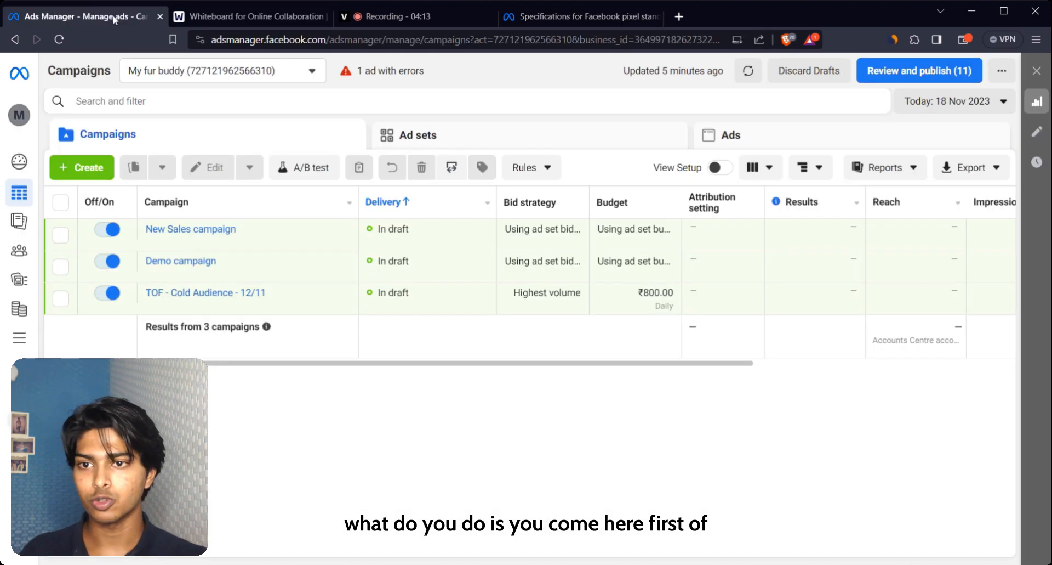
{"action": "mouse_move", "coordinate": [19, 192]}
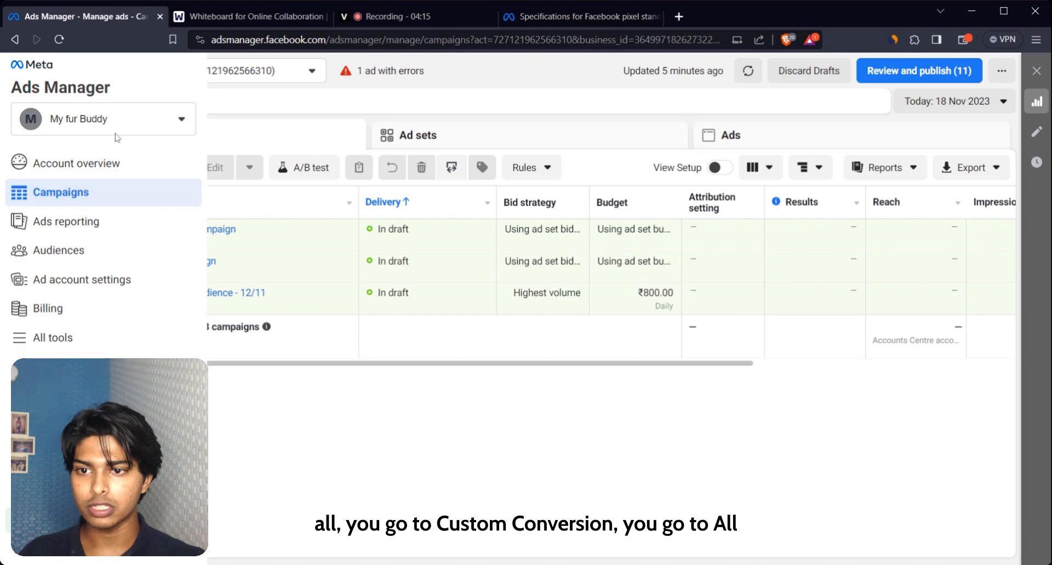
{"action": "left_click", "coordinate": [19, 337]}
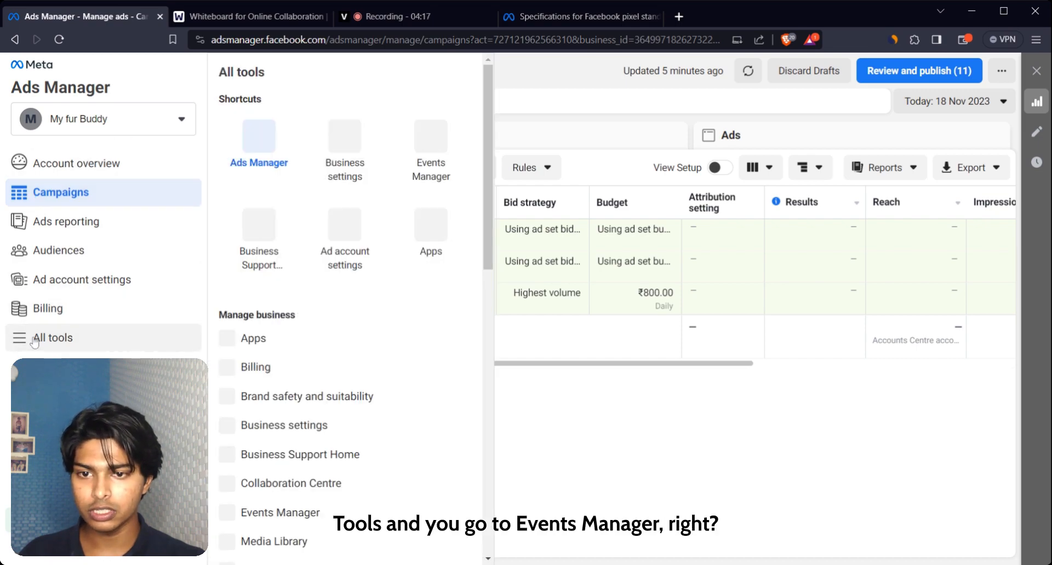
{"action": "left_click", "coordinate": [439, 160]}
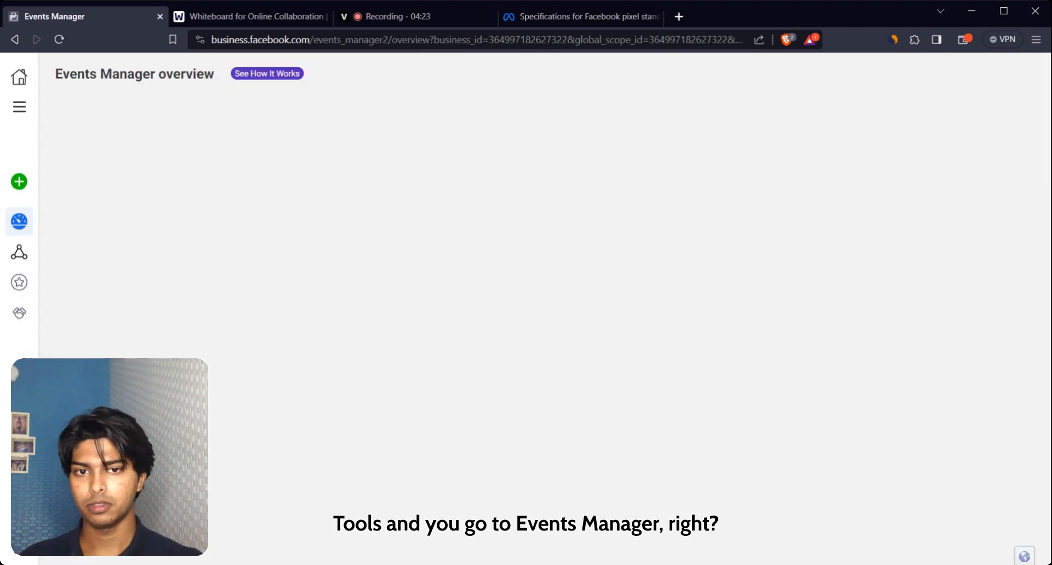
{"action": "mouse_move", "coordinate": [19, 233]}
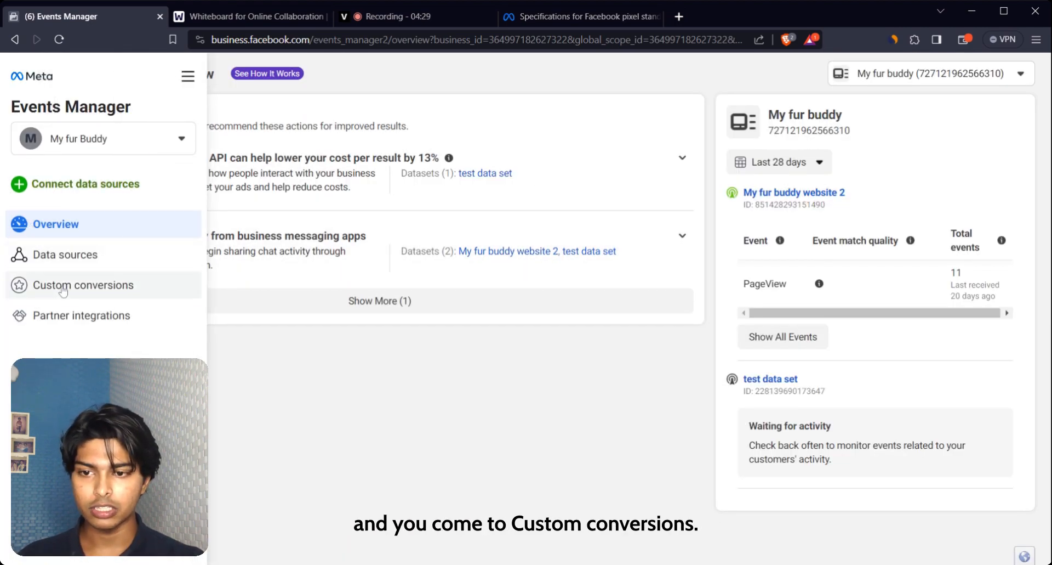
{"action": "left_click", "coordinate": [63, 290]}
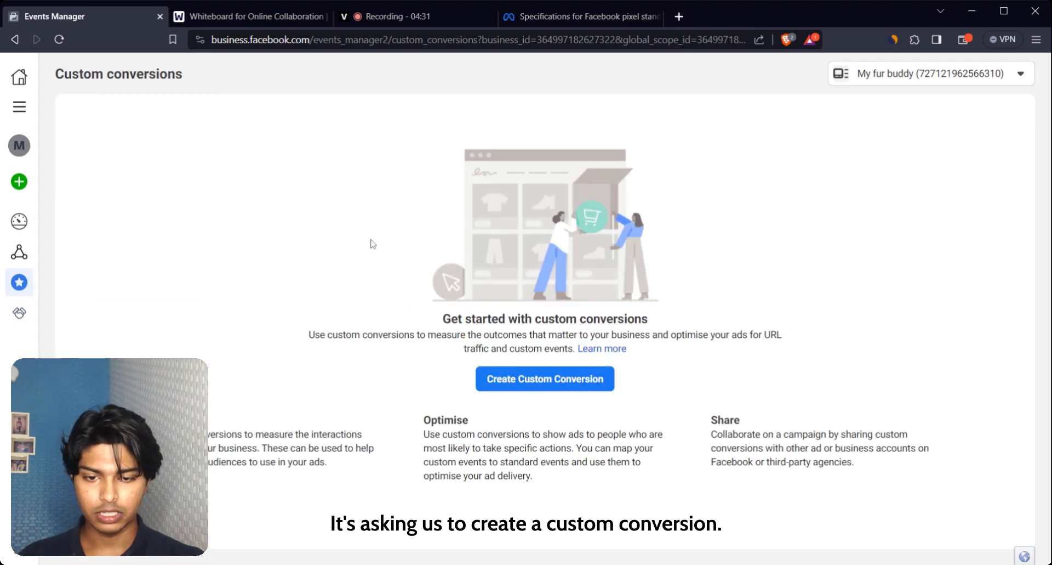
Start a new custom conversion and name it "Magic Course - purchasers".
{"action": "left_click_drag", "start_coordinate": [371, 241], "coordinate": [383, 297]}
{"action": "left_click", "coordinate": [562, 380]}
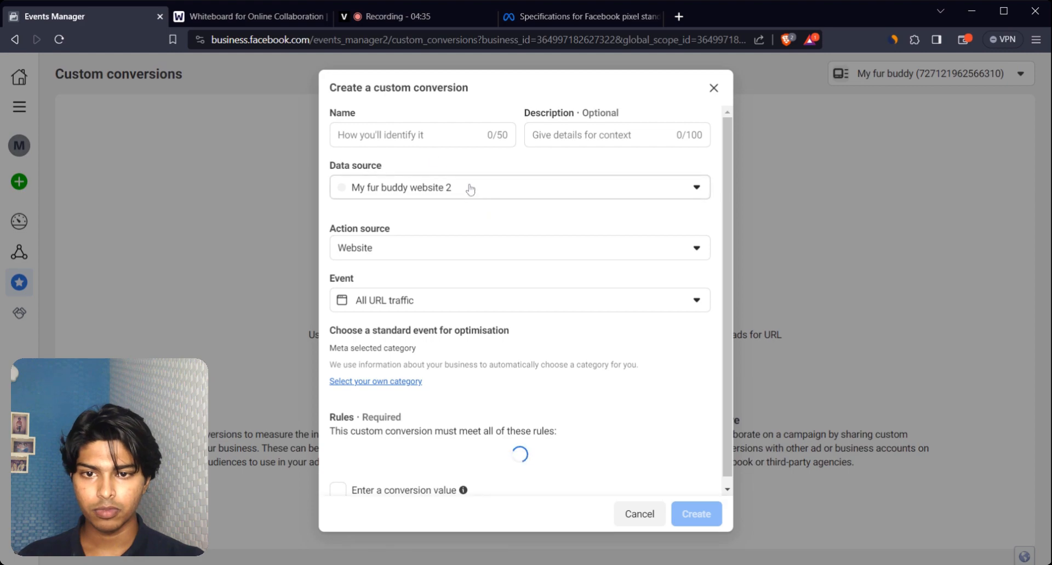
{"action": "left_click", "coordinate": [423, 135]}
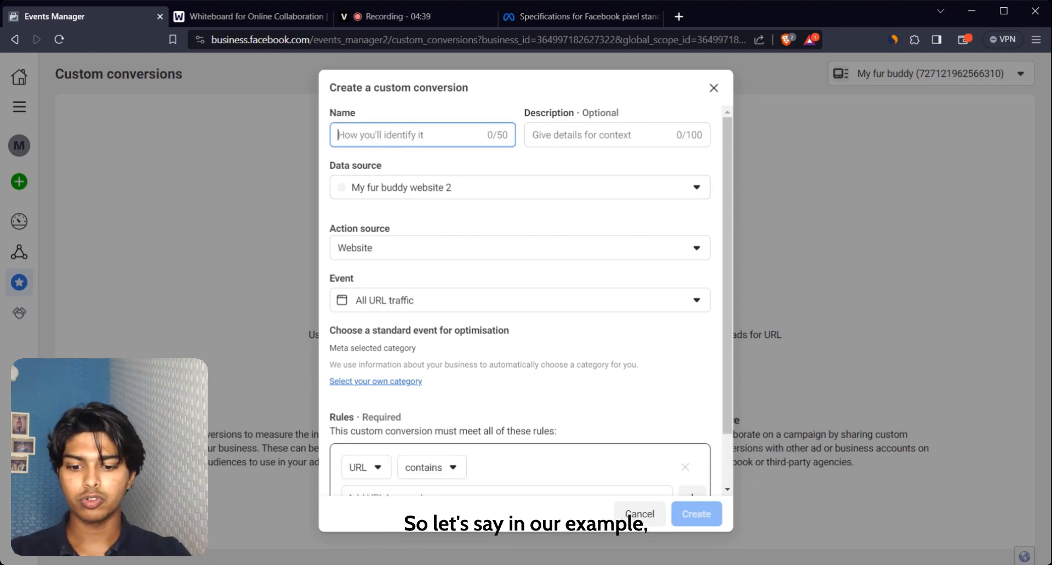
{"action": "type", "text": "Ma"}
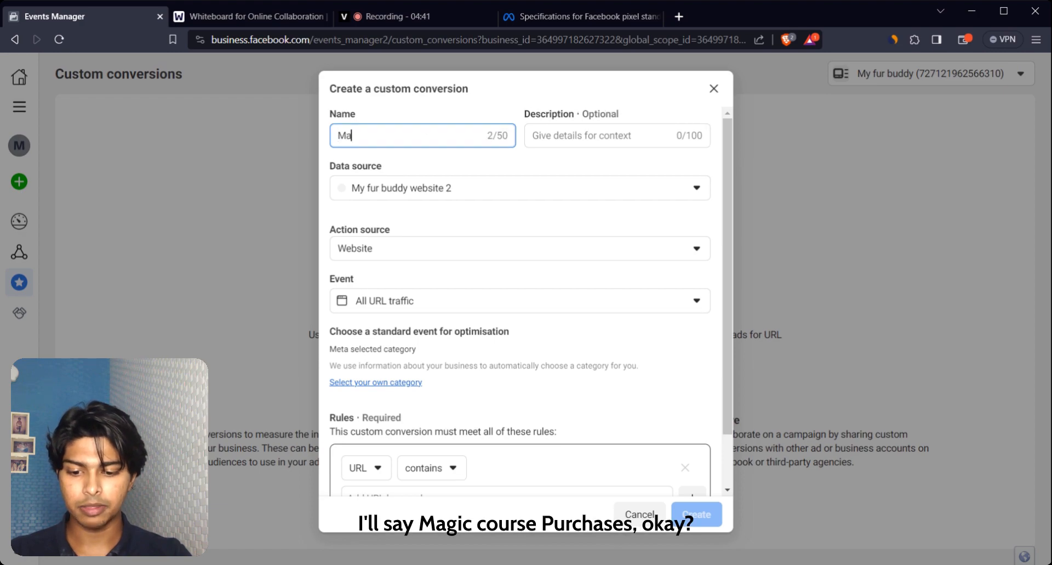
{"action": "type", "text": "gic Course "}
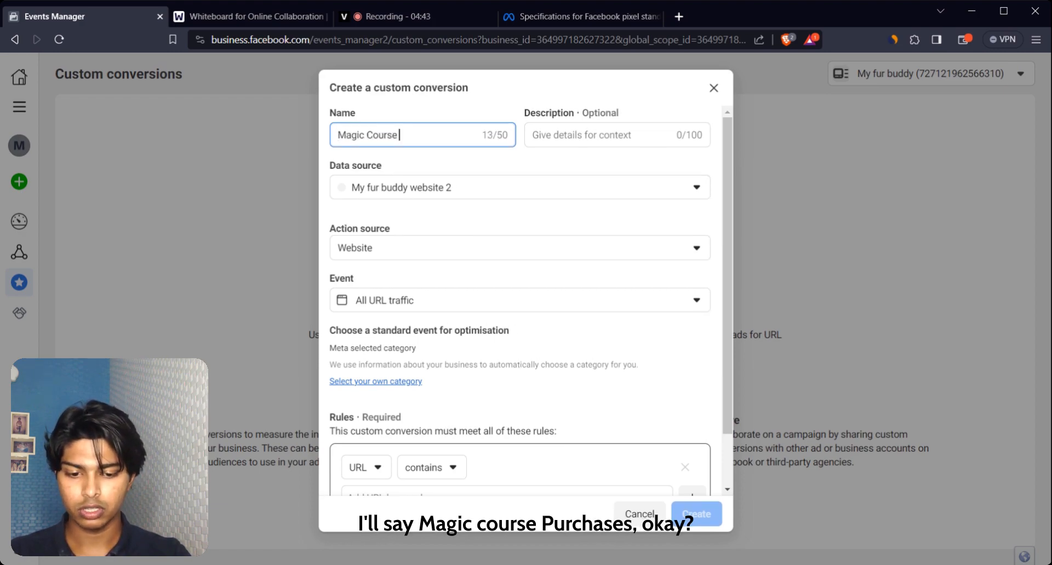
{"action": "type", "text": "- purcahs"}
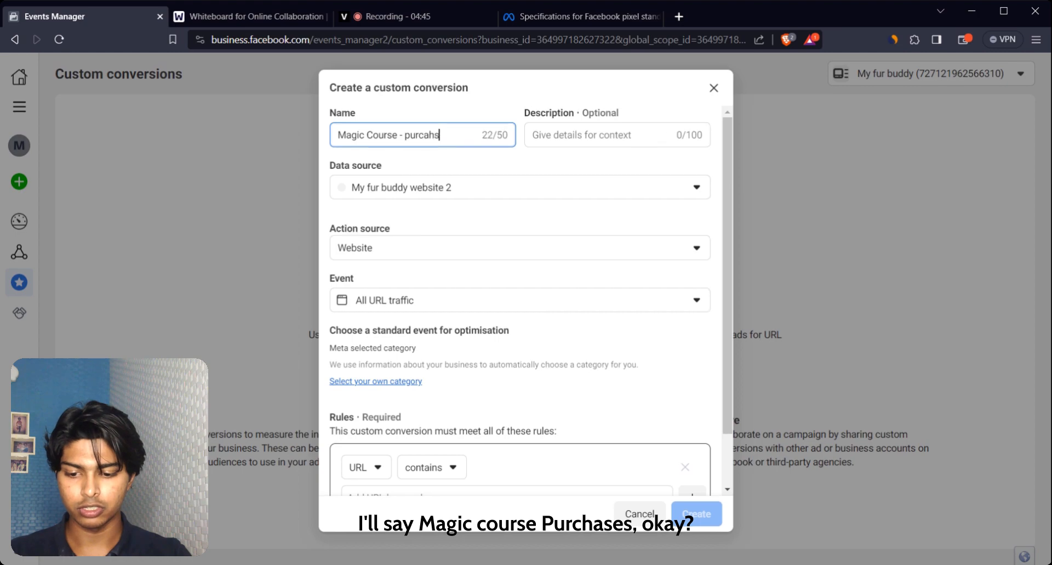
{"action": "key", "text": "BackSpace"}
{"action": "key", "text": "BackSpace"}
{"action": "key", "text": "BackSpace"}
{"action": "key", "text": "BackSpace"}
{"action": "key", "text": "BackSpace"}
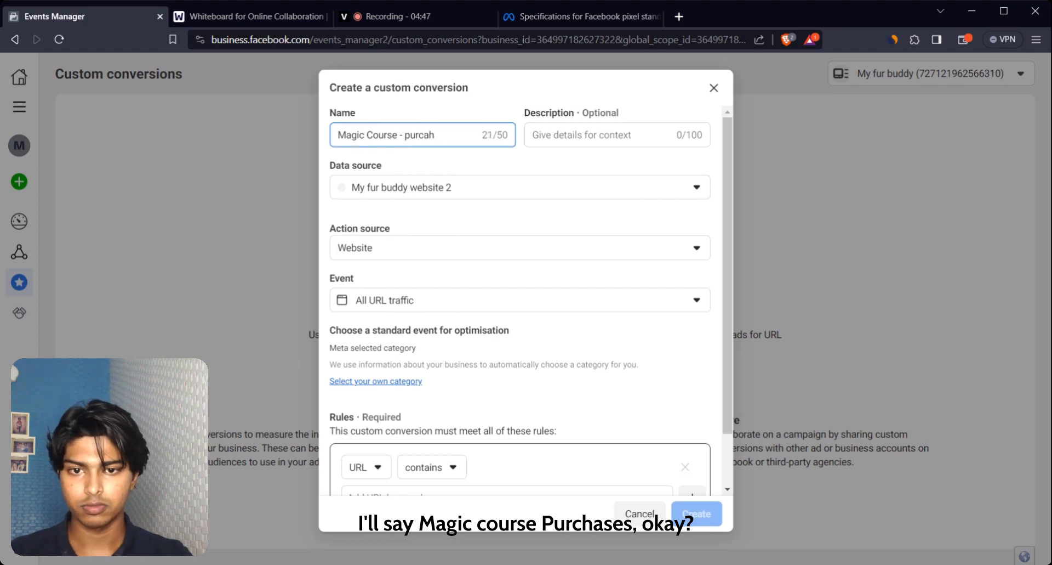
{"action": "type", "text": "hasers"}
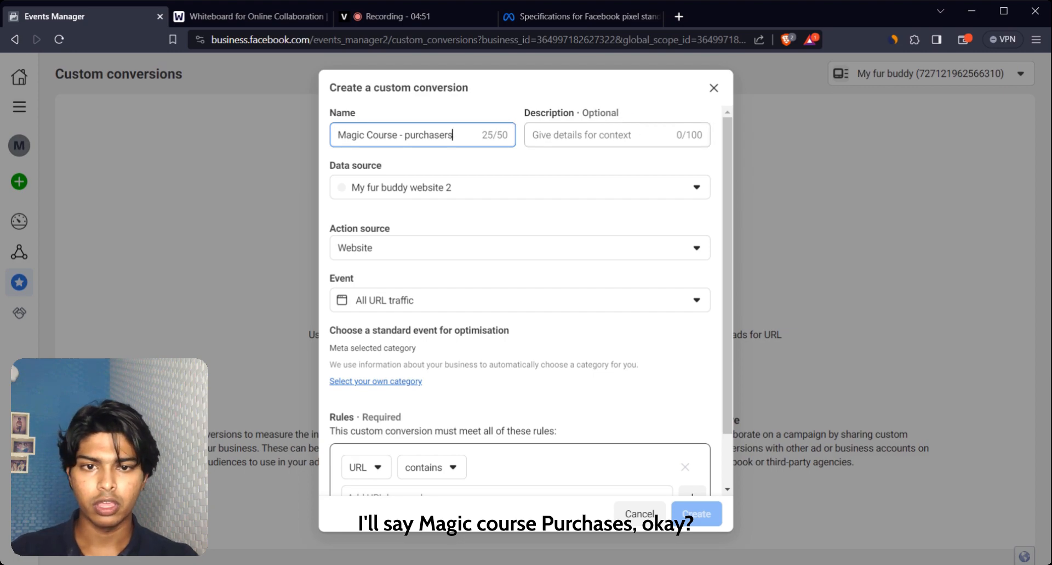
Fill in the custom conversion's description as "People who bought out course of 200 rupees".
{"action": "left_click", "coordinate": [628, 134]}
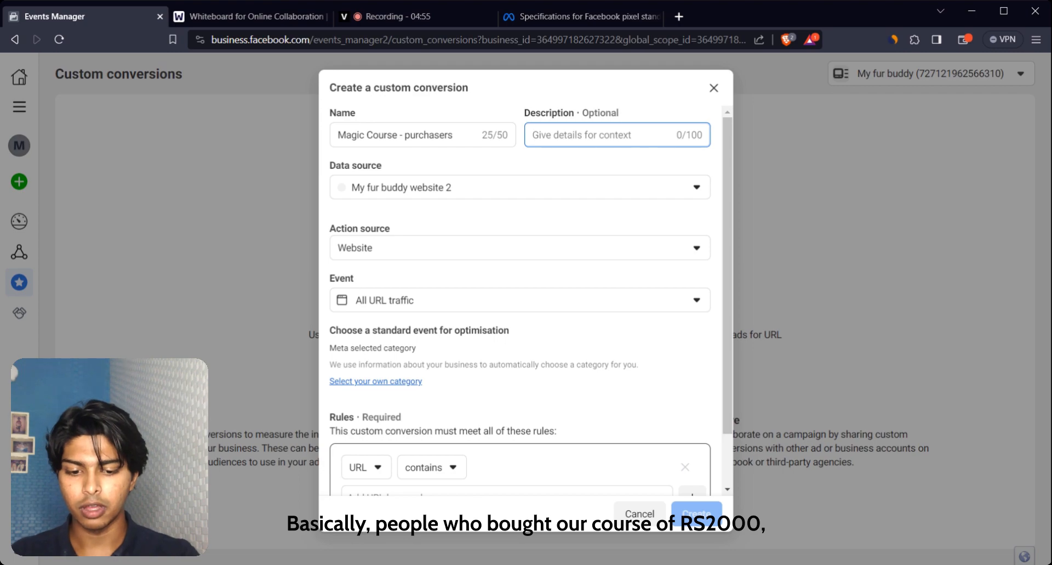
{"action": "type", "text": "People who bo"}
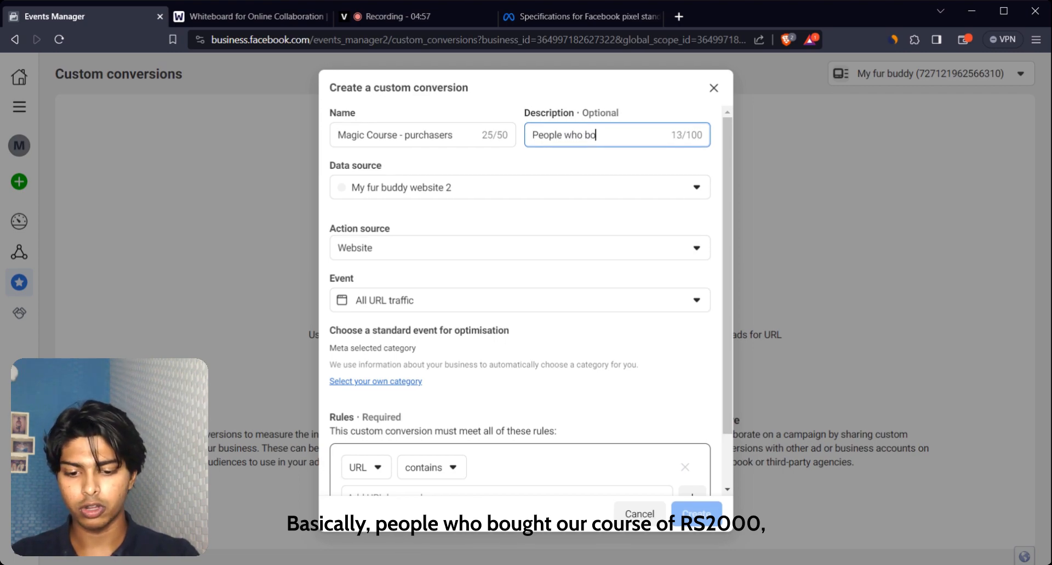
{"action": "type", "text": "ught out course "}
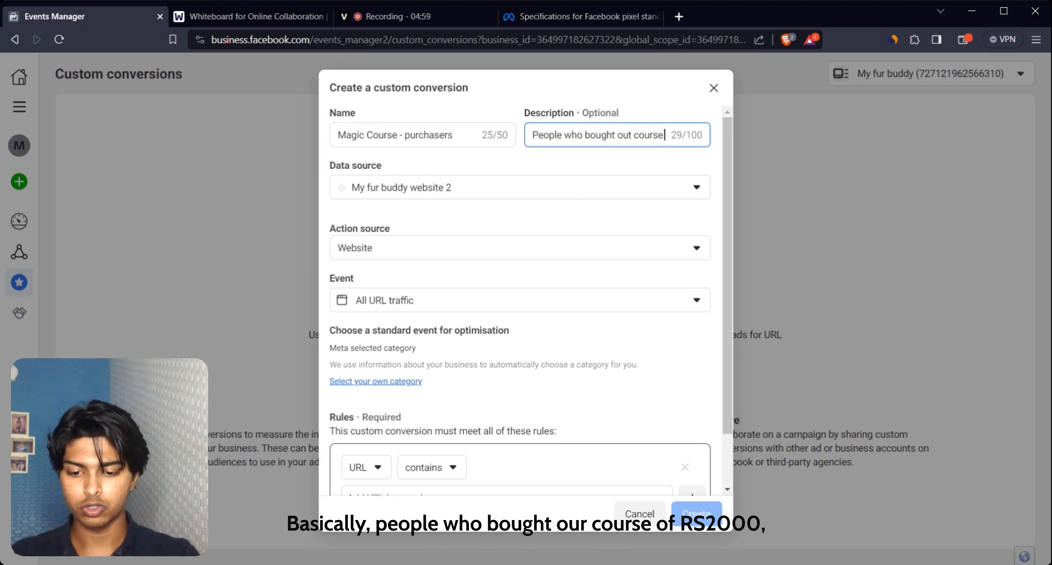
{"action": "type", "text": "of 200 rupe"}
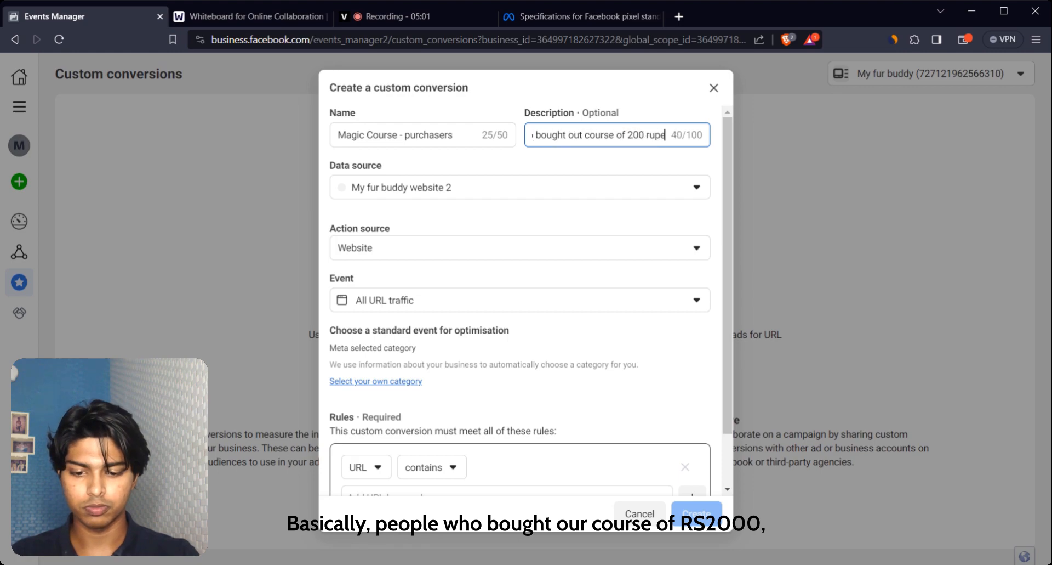
{"action": "type", "text": "es and"}
{"action": "key", "text": "BackSpace"}
{"action": "key", "text": "BackSpace"}
{"action": "key", "text": "BackSpace"}
{"action": "key", "text": "BackSpace"}
{"action": "key", "text": "BackSpace"}
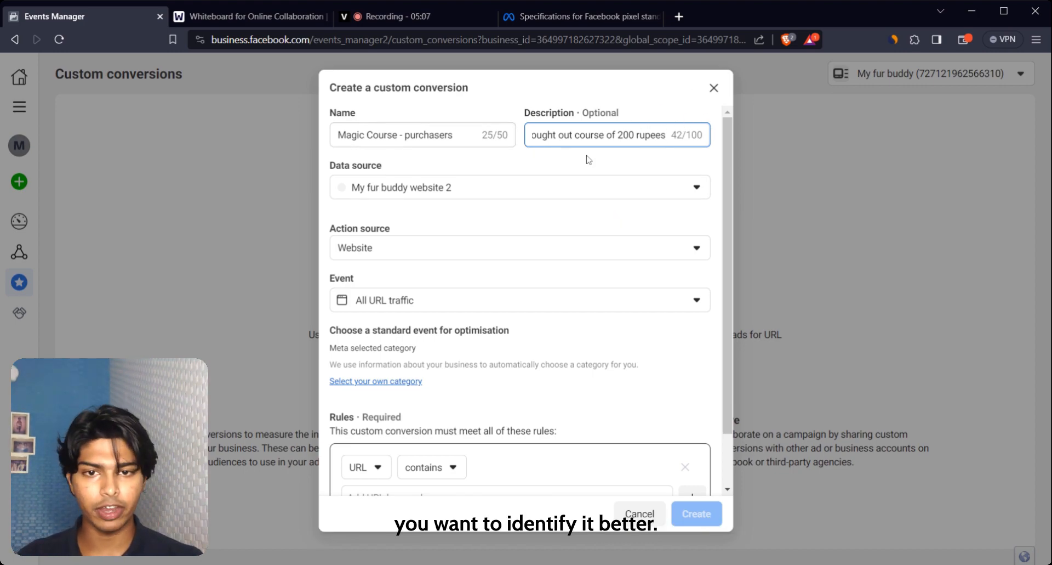
Check the available data sources for the custom conversion and keep My fur buddy website 2.
{"action": "left_click", "coordinate": [428, 202]}
{"action": "left_click", "coordinate": [428, 199]}
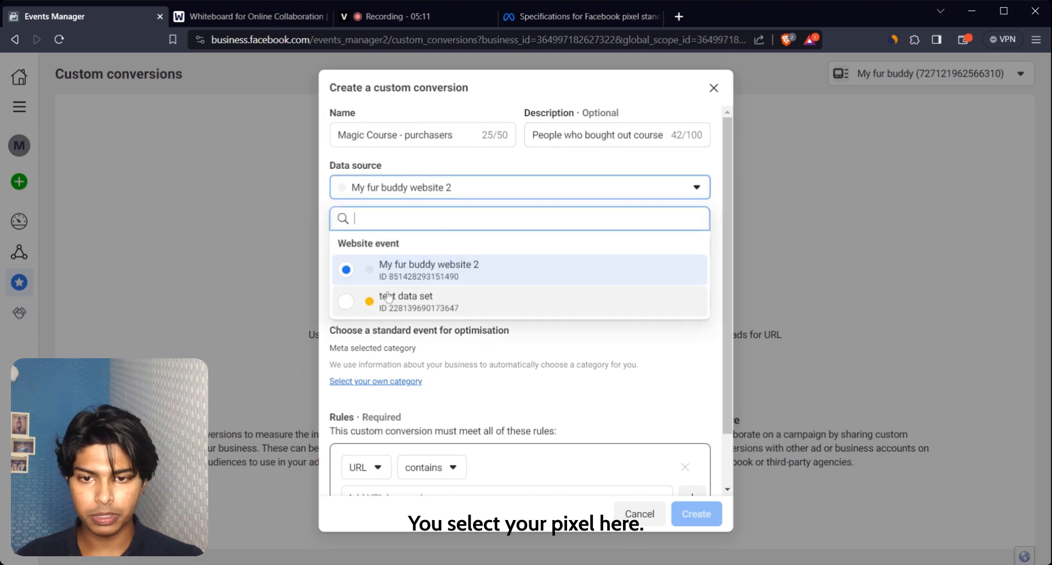
{"action": "left_click", "coordinate": [439, 171]}
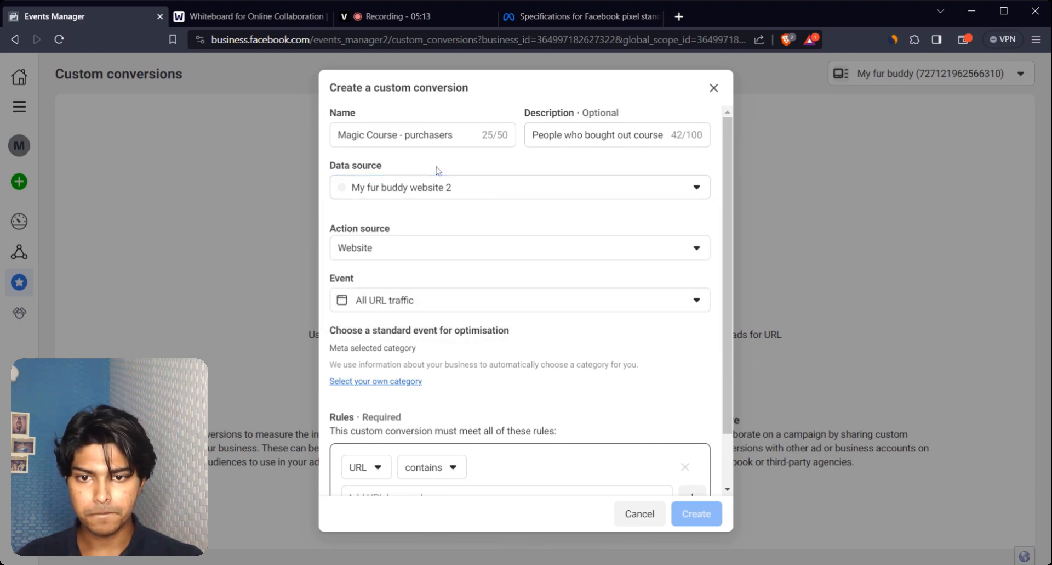
Choose Website as the custom conversion's action source and All URL traffic as its event.
{"action": "left_click", "coordinate": [370, 259]}
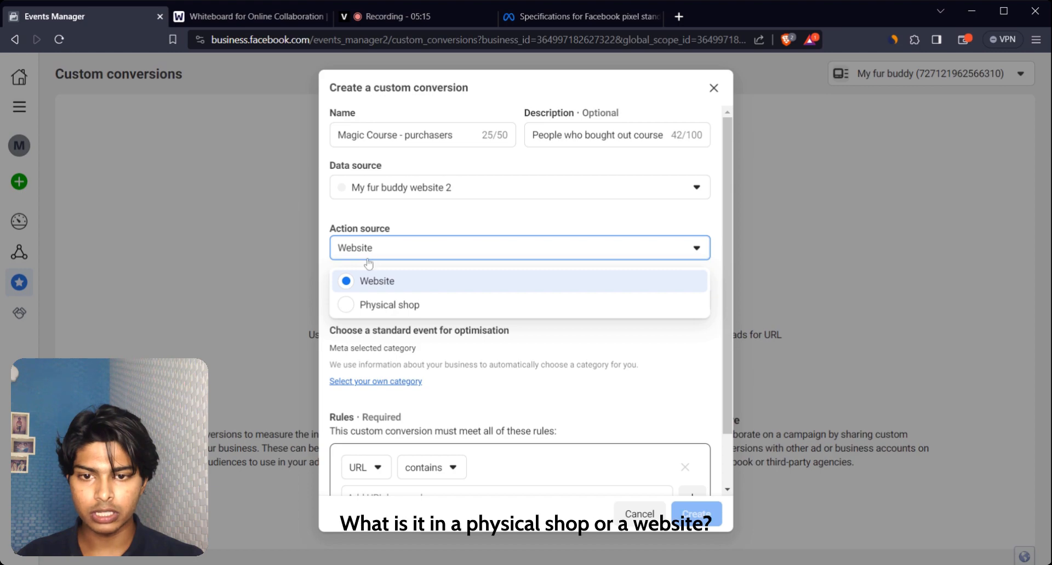
{"action": "left_click_drag", "start_coordinate": [369, 257], "coordinate": [411, 217]}
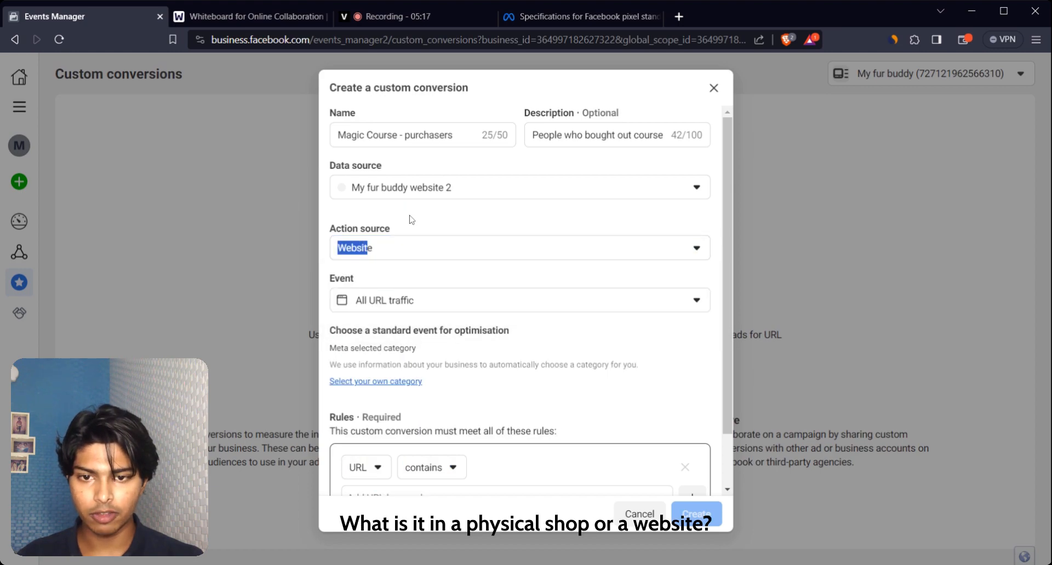
{"action": "left_click", "coordinate": [409, 255]}
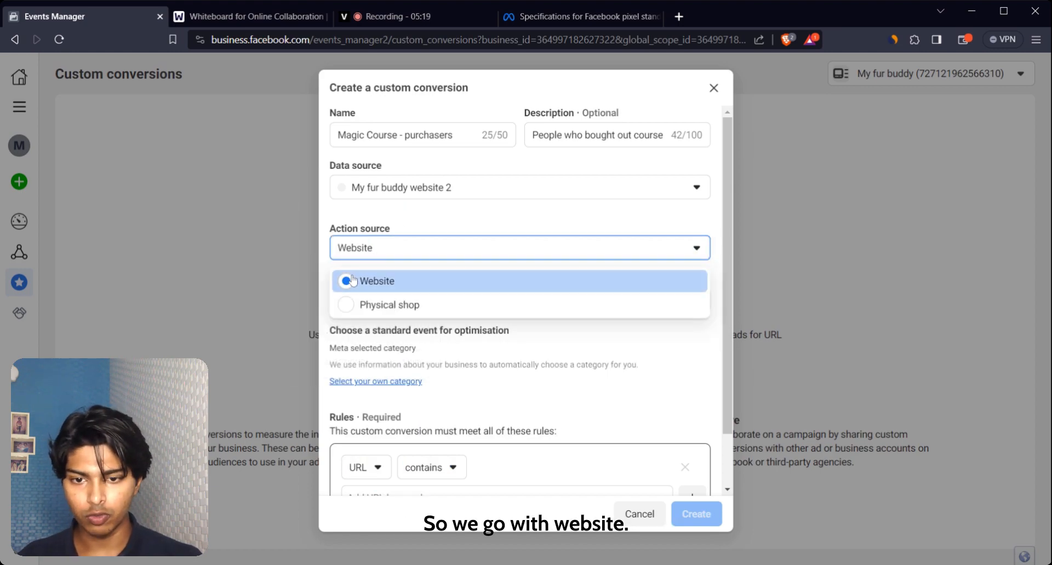
{"action": "left_click", "coordinate": [354, 280]}
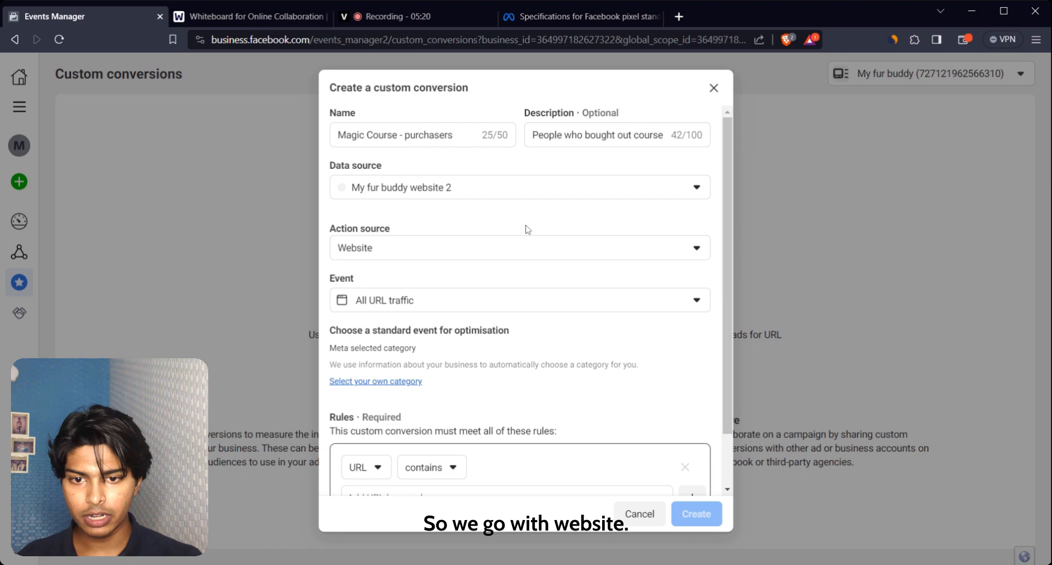
{"action": "left_click", "coordinate": [411, 306]}
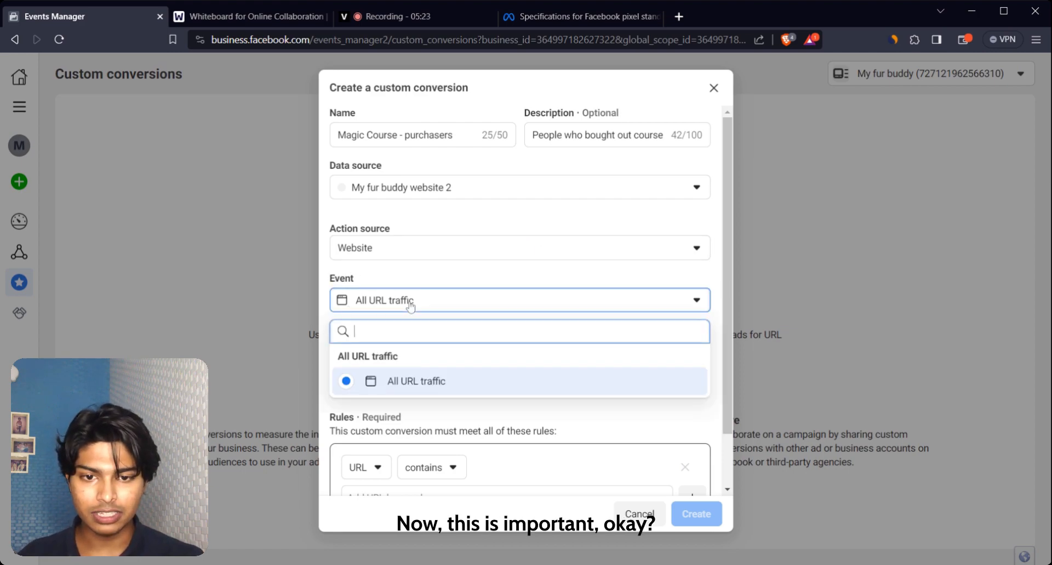
{"action": "left_click", "coordinate": [344, 383]}
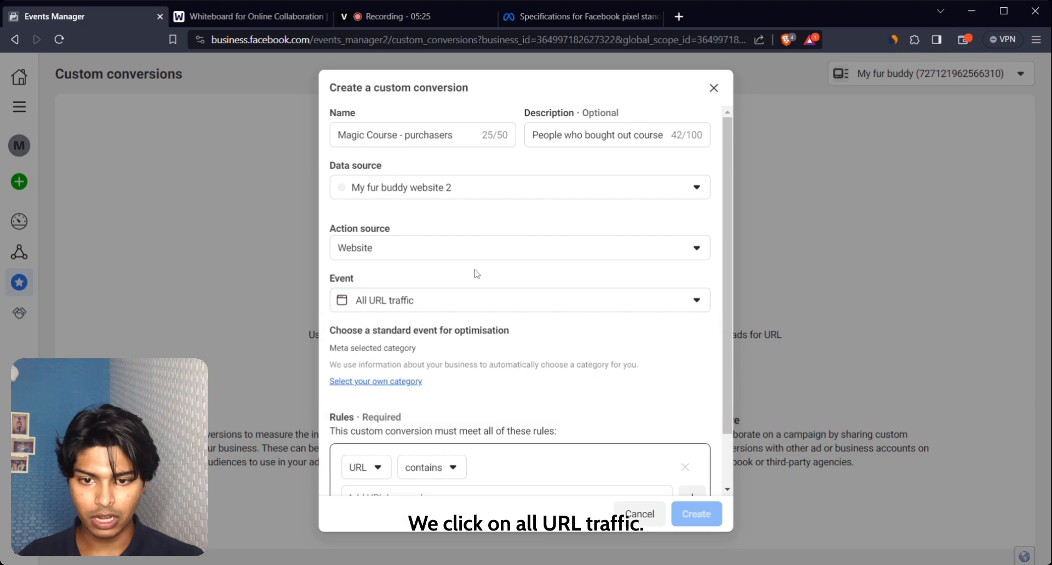
Review the Thank you stage on the web whiteboard and return to the custom conversion's URL keywords rule in Events Manager.
{"action": "left_click", "coordinate": [267, 24]}
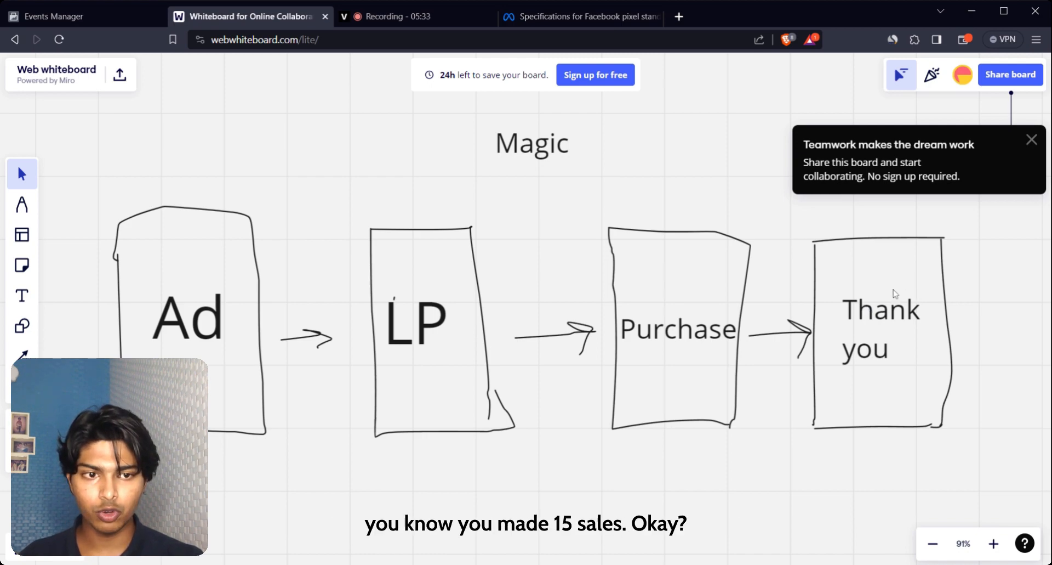
{"action": "left_click", "coordinate": [1031, 144]}
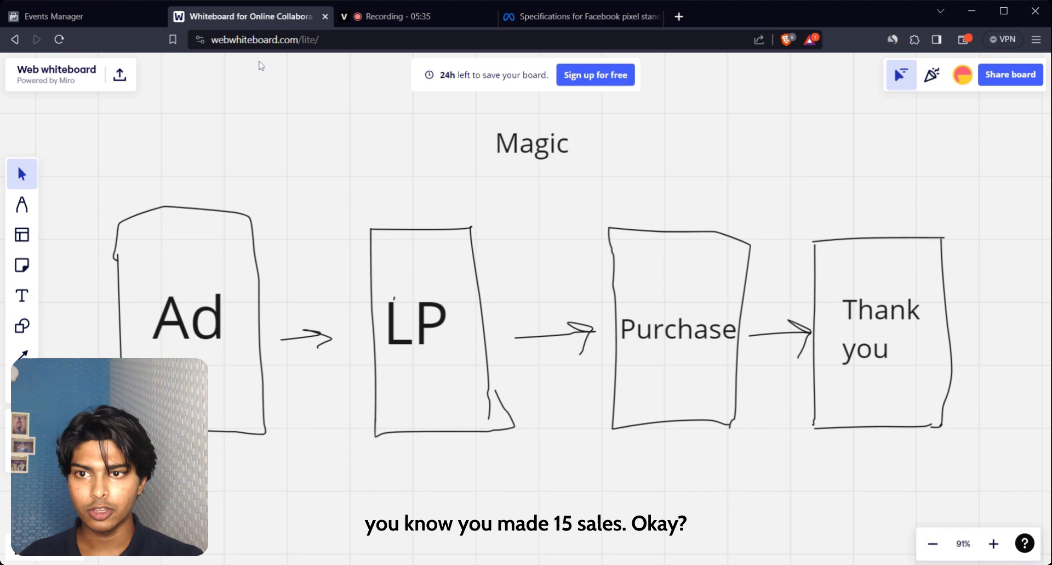
{"action": "left_click", "coordinate": [66, 16]}
{"action": "scroll", "coordinate": [493, 379], "scroll_direction": "down", "scroll_amount": 2}
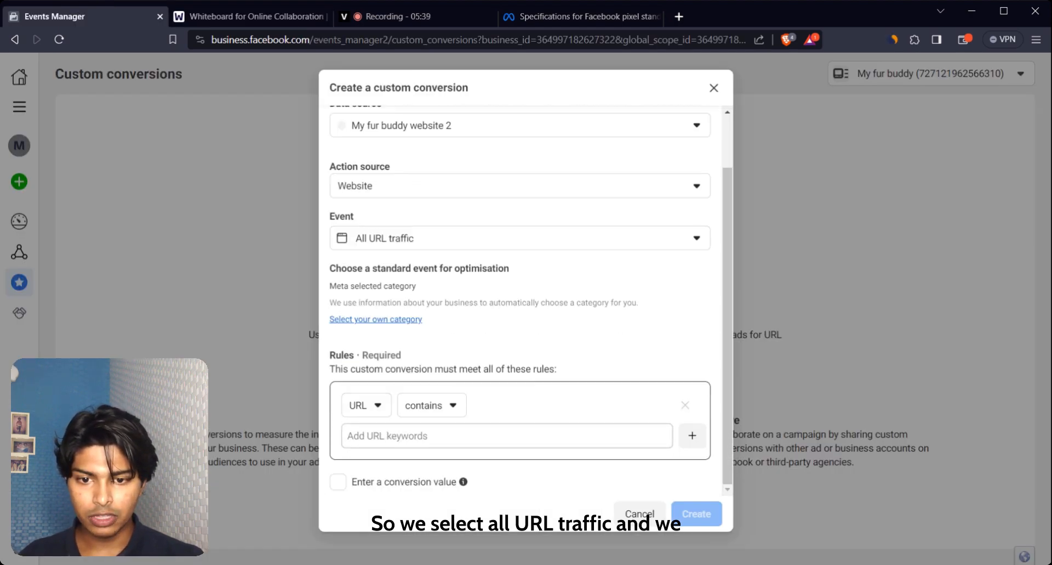
{"action": "left_click", "coordinate": [507, 436]}
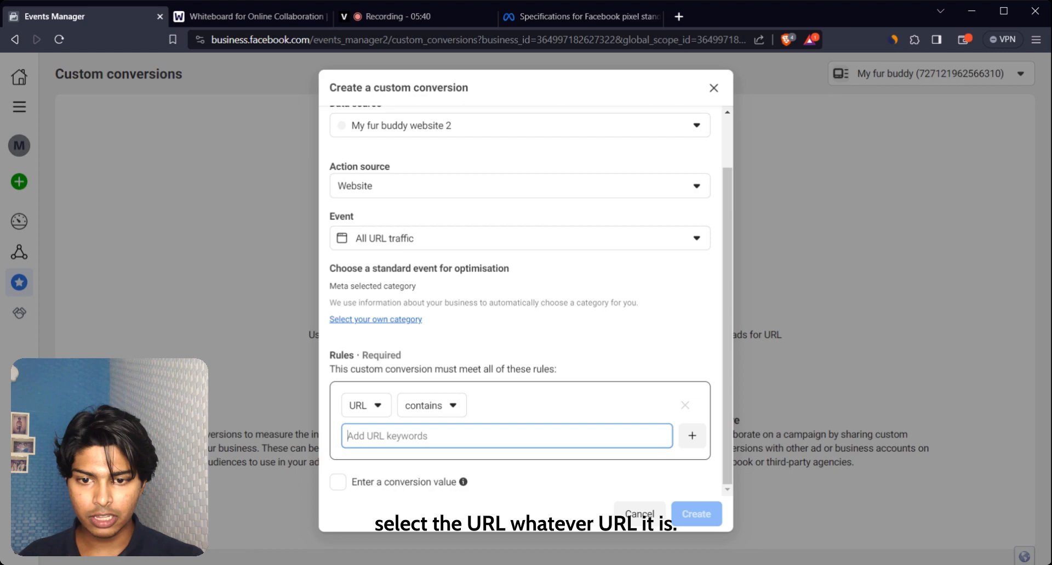
Open boat.com in a new browser tab.
{"action": "left_click", "coordinate": [679, 16]}
{"action": "type", "text": "boat"}
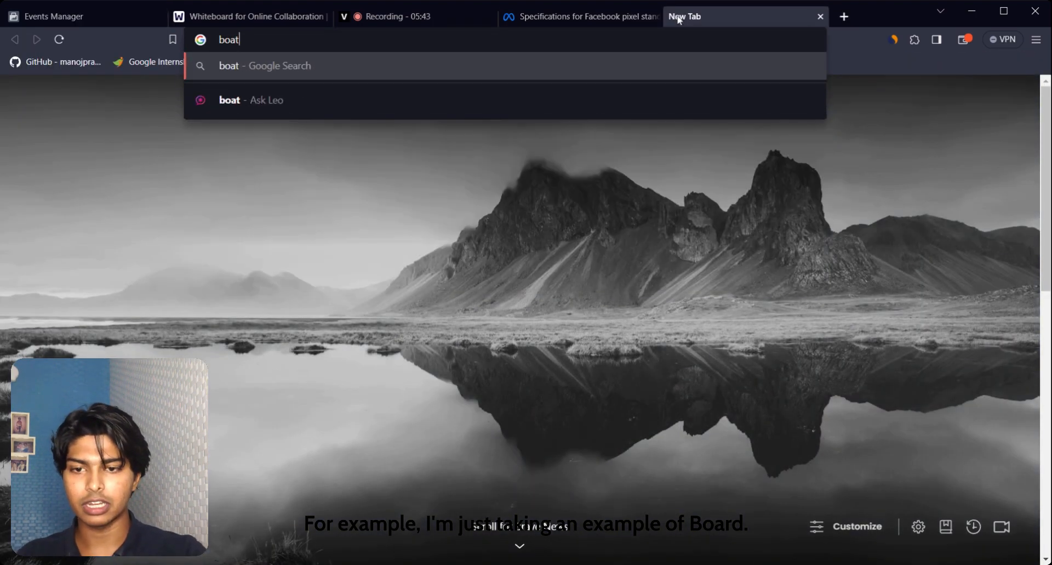
{"action": "type", "text": ".com"}
{"action": "key", "text": "Return"}
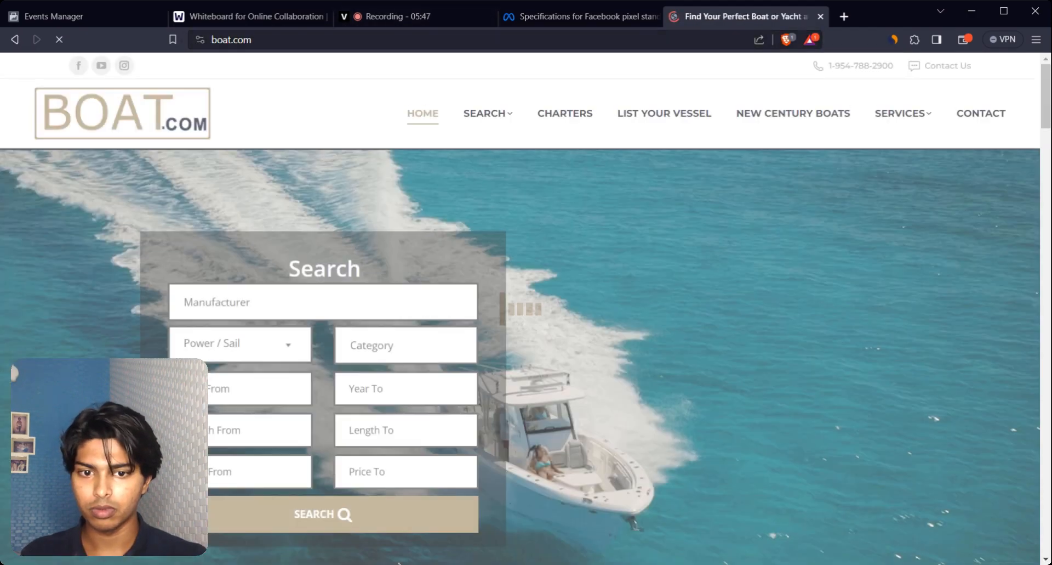
Search the web for "boat india" and open the boAt Lifestyle website.
{"action": "key", "text": "ctrl+l"}
{"action": "type", "text": "bo"}
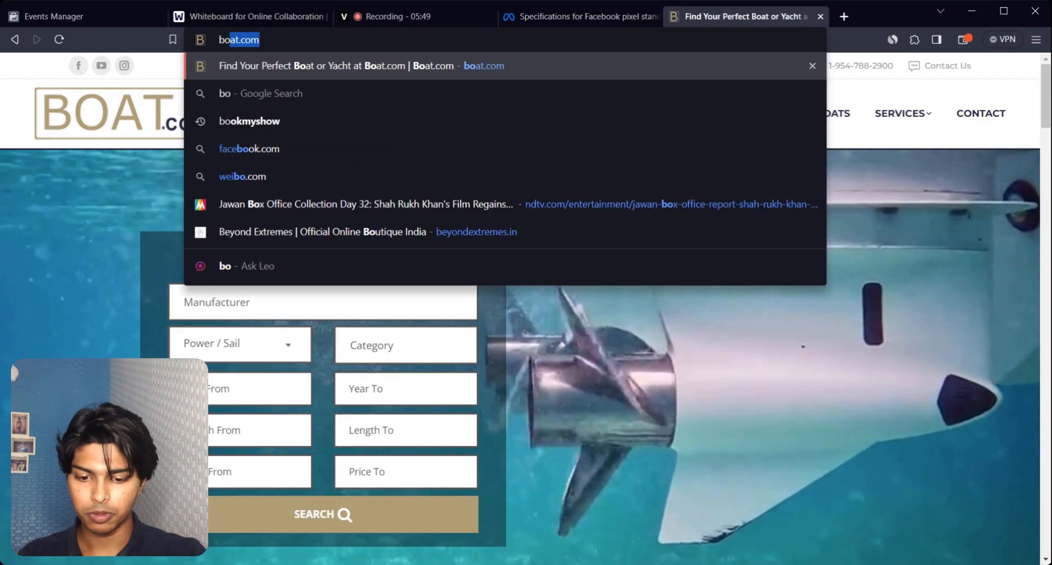
{"action": "type", "text": "at india"}
{"action": "key", "text": "Return"}
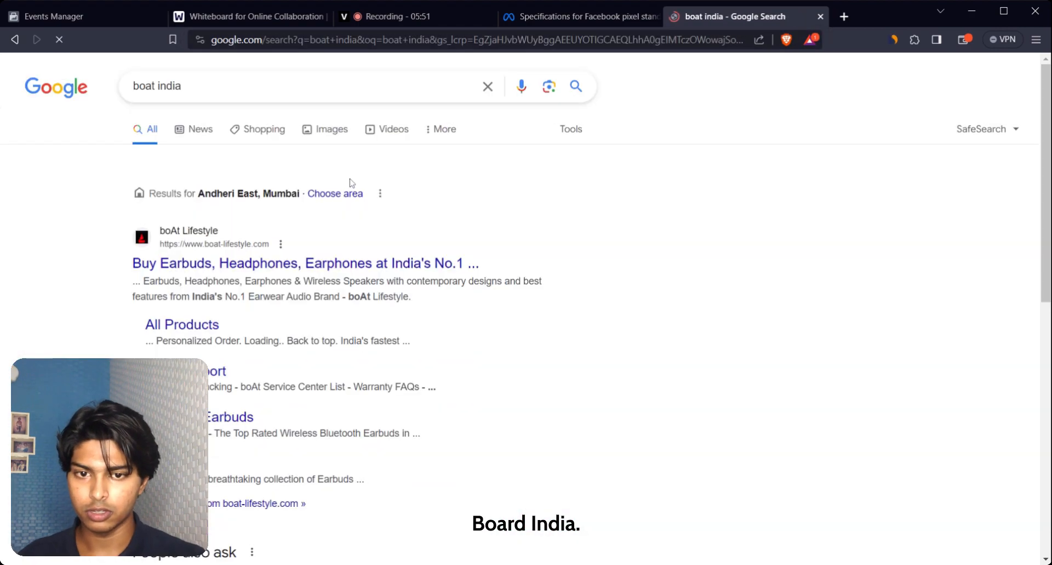
{"action": "left_click", "coordinate": [417, 263]}
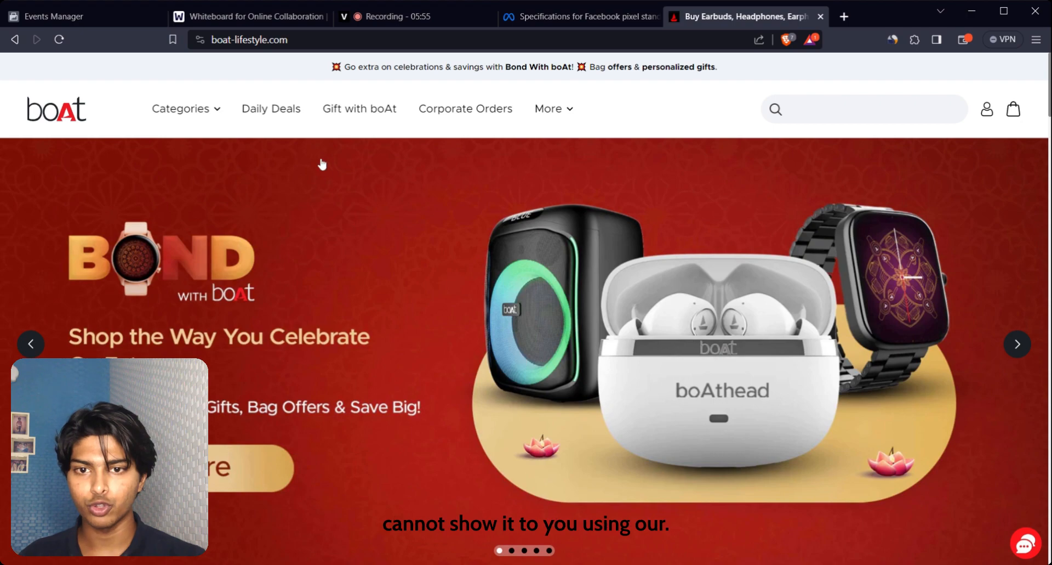
Browse the Daily Deals, preview the Wave Flex Connect watch and return to the boAt home page.
{"action": "left_click", "coordinate": [259, 120]}
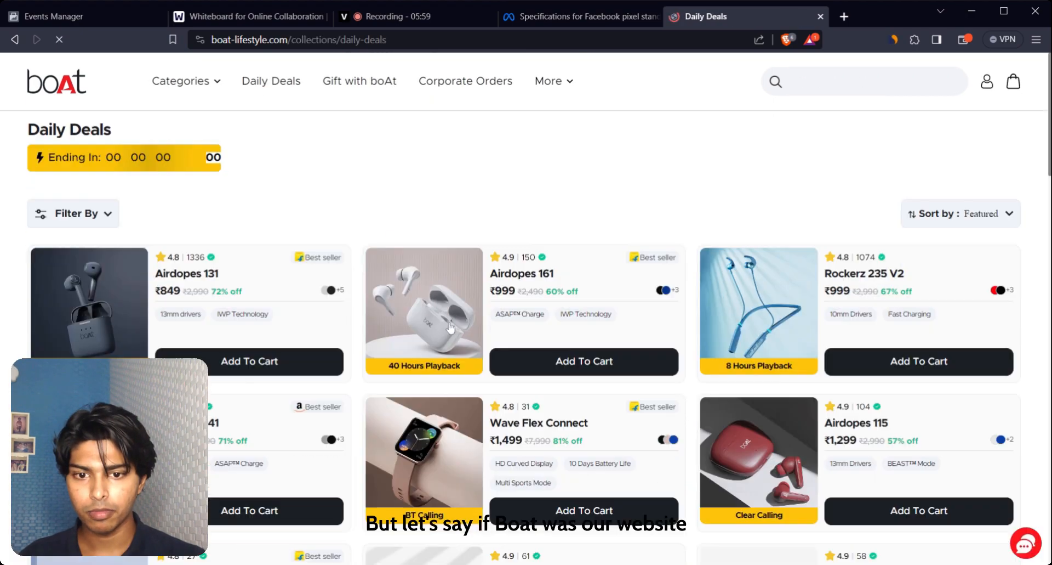
{"action": "scroll", "coordinate": [294, 148], "scroll_direction": "down", "scroll_amount": 5}
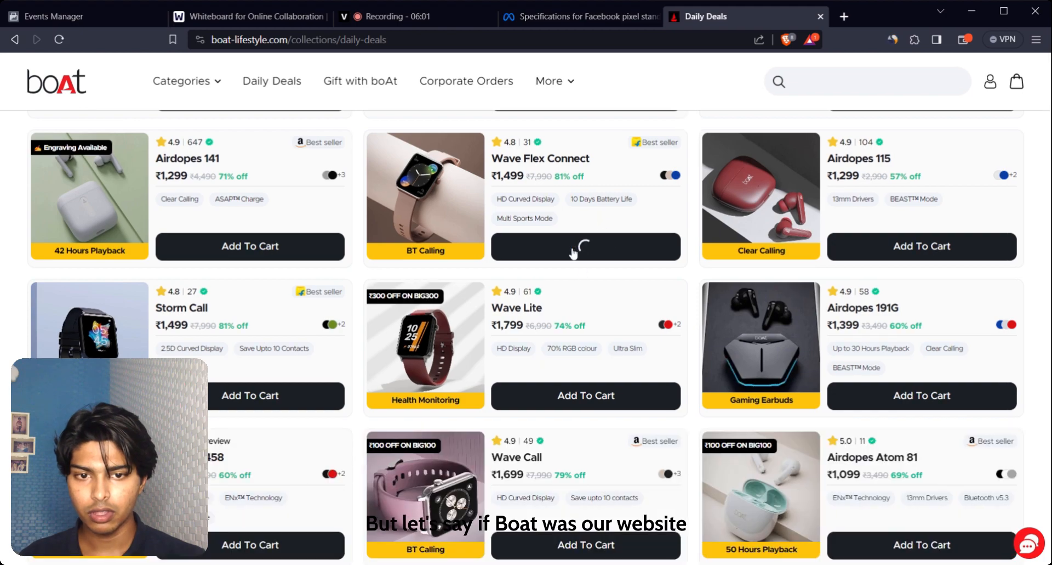
{"action": "left_click", "coordinate": [576, 246]}
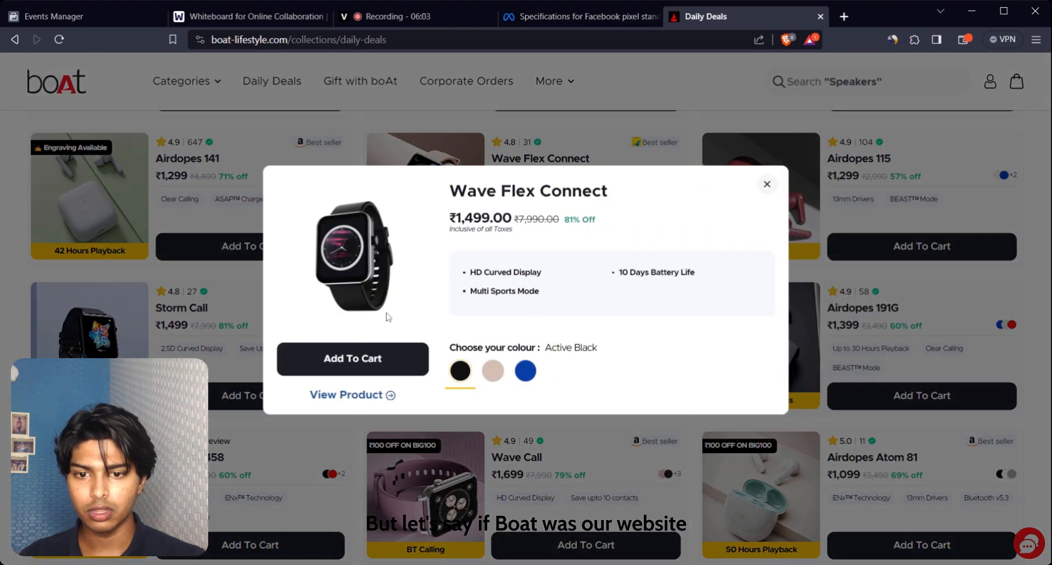
{"action": "left_click", "coordinate": [767, 184]}
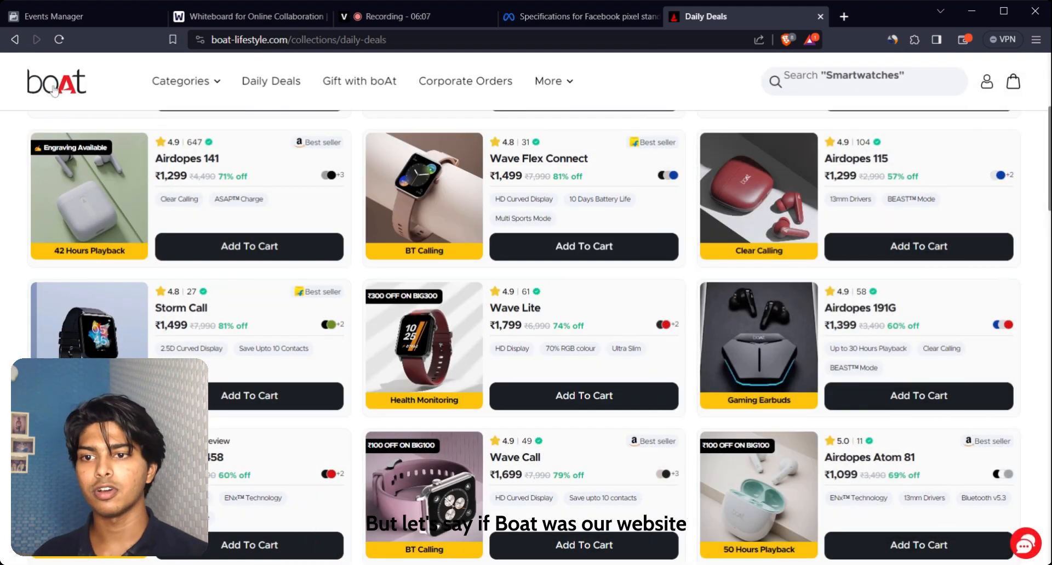
{"action": "left_click", "coordinate": [54, 90]}
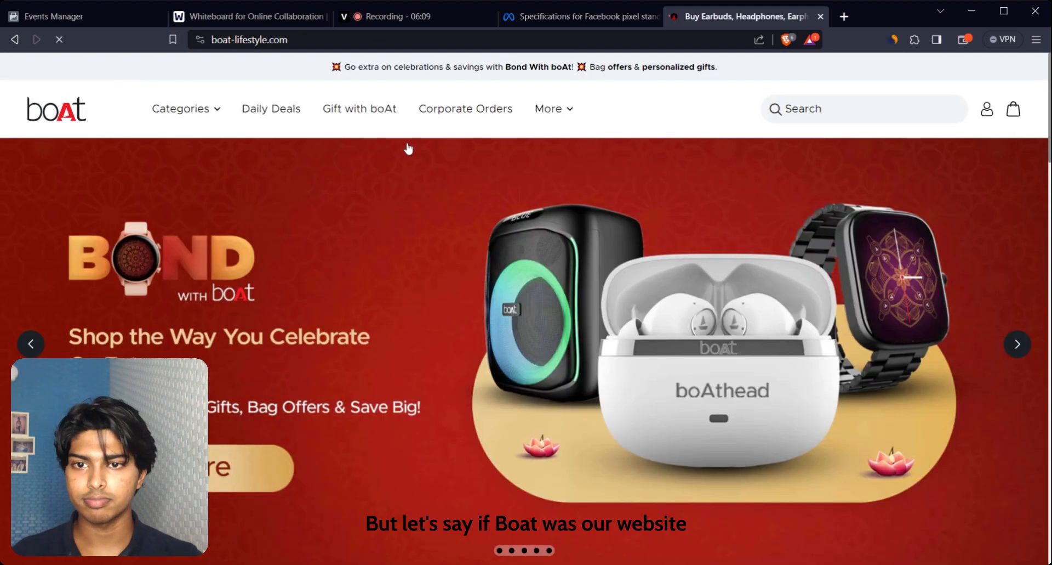
{"action": "left_click", "coordinate": [384, 40]}
{"action": "key", "text": "ctrl+c"}
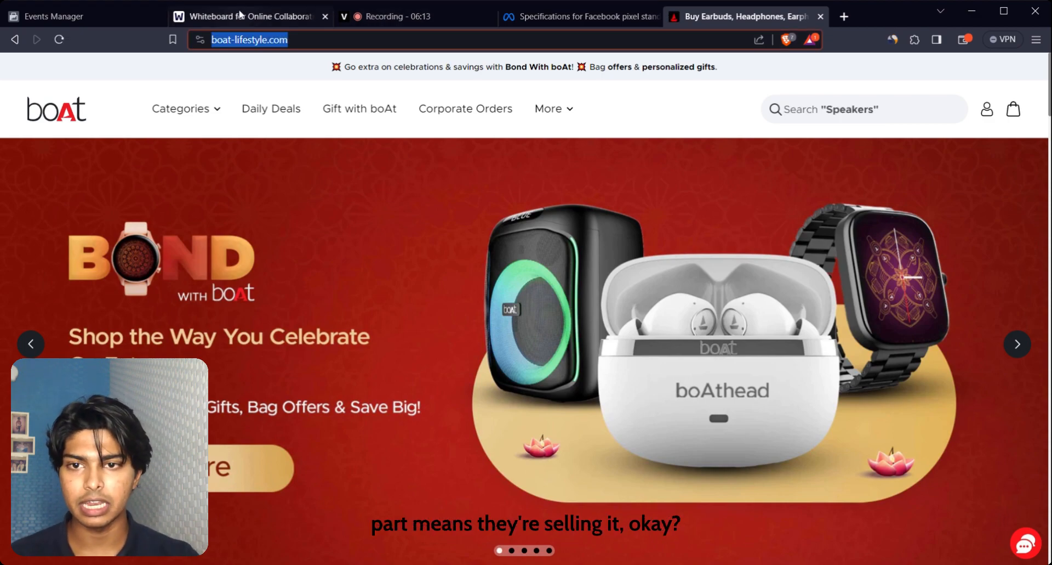
{"action": "left_click", "coordinate": [575, 17]}
{"action": "left_click", "coordinate": [393, 16]}
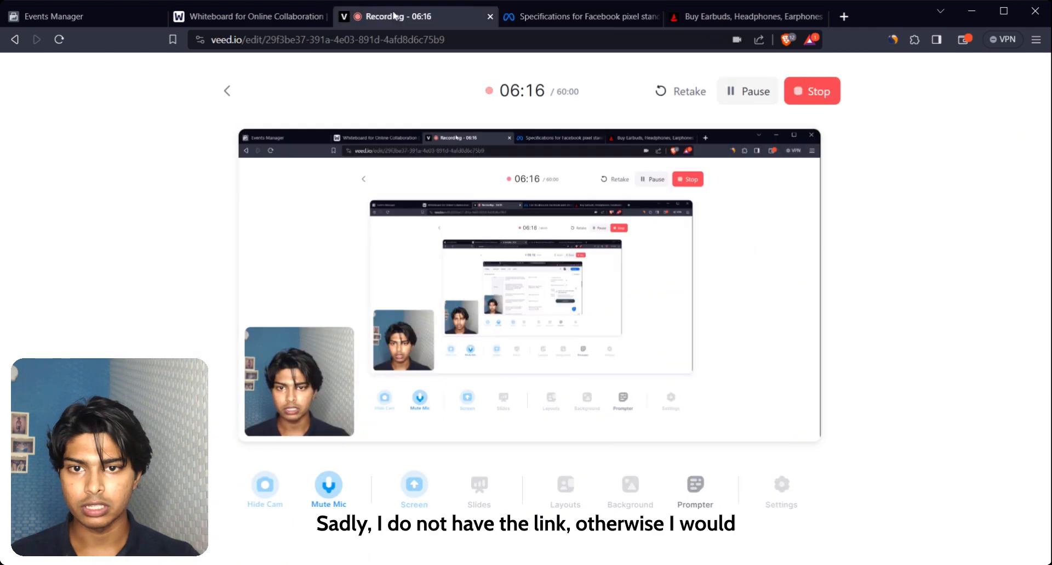
{"action": "left_click", "coordinate": [88, 17]}
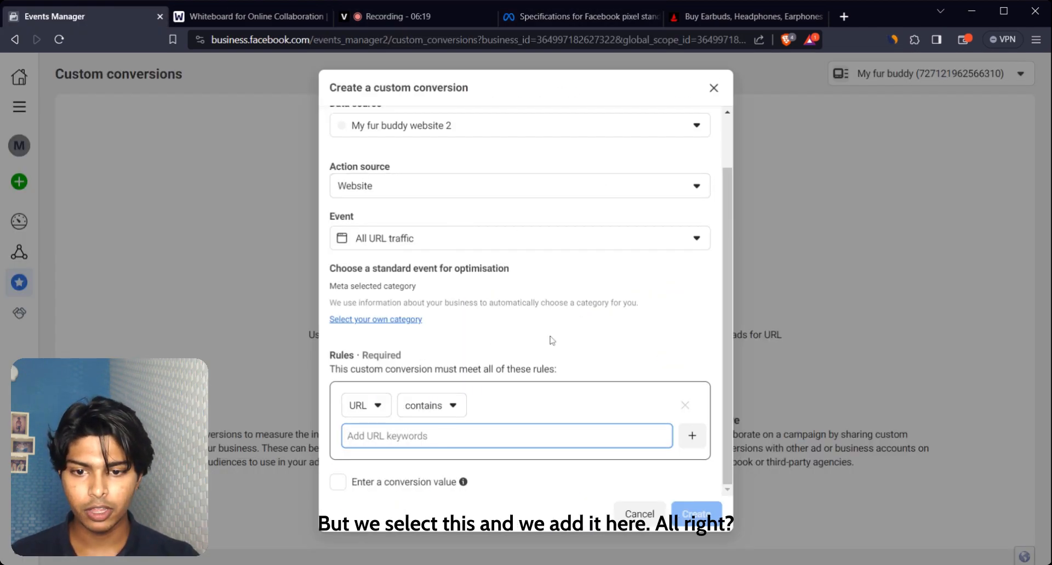
{"action": "key", "text": "ctrl+v"}
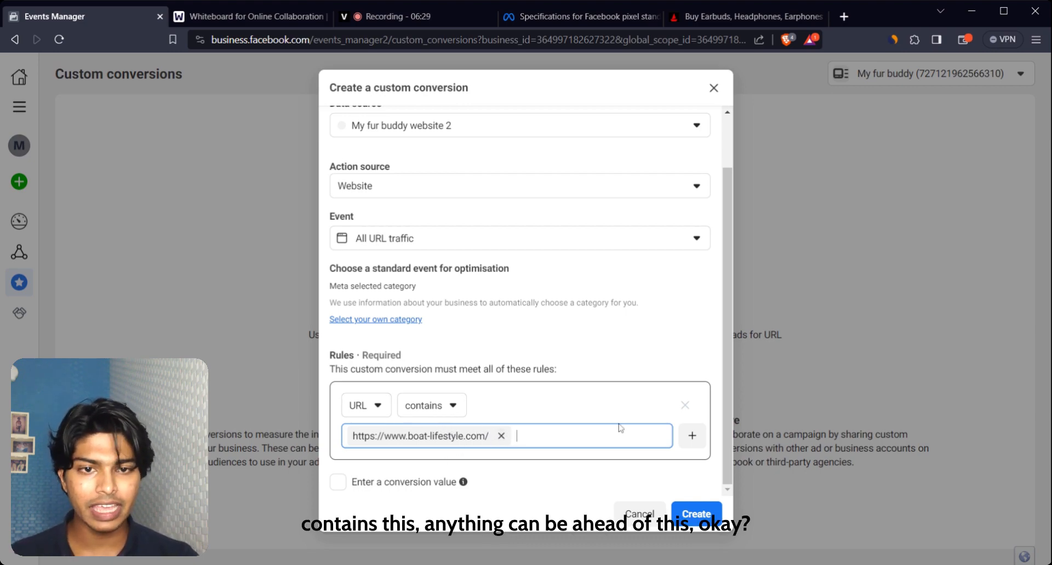
Open the Airdopes 161 product page on the boAt website and copy its address.
{"action": "left_click", "coordinate": [745, 17]}
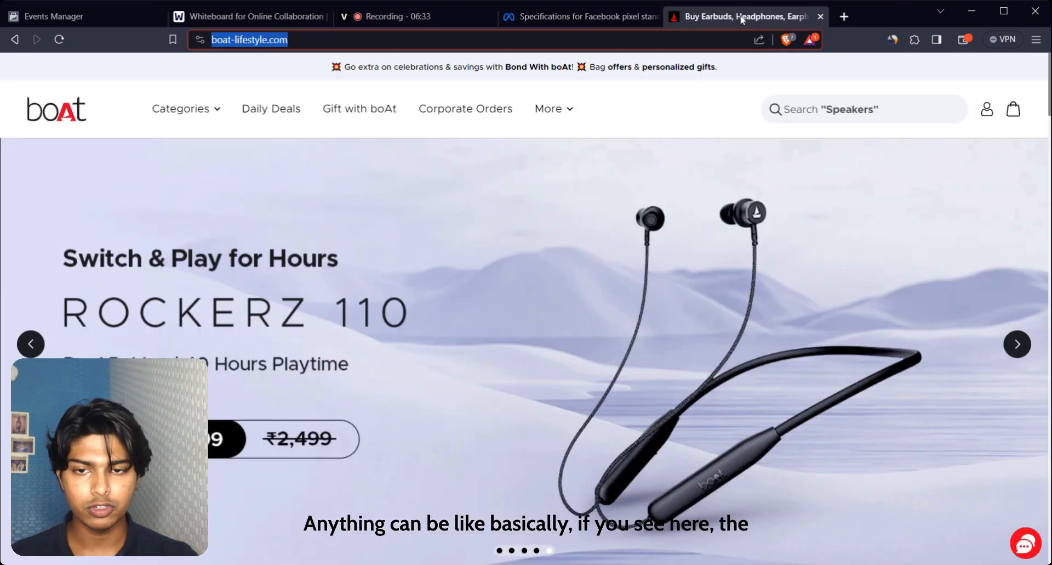
{"action": "scroll", "coordinate": [310, 335], "scroll_direction": "down", "scroll_amount": 8}
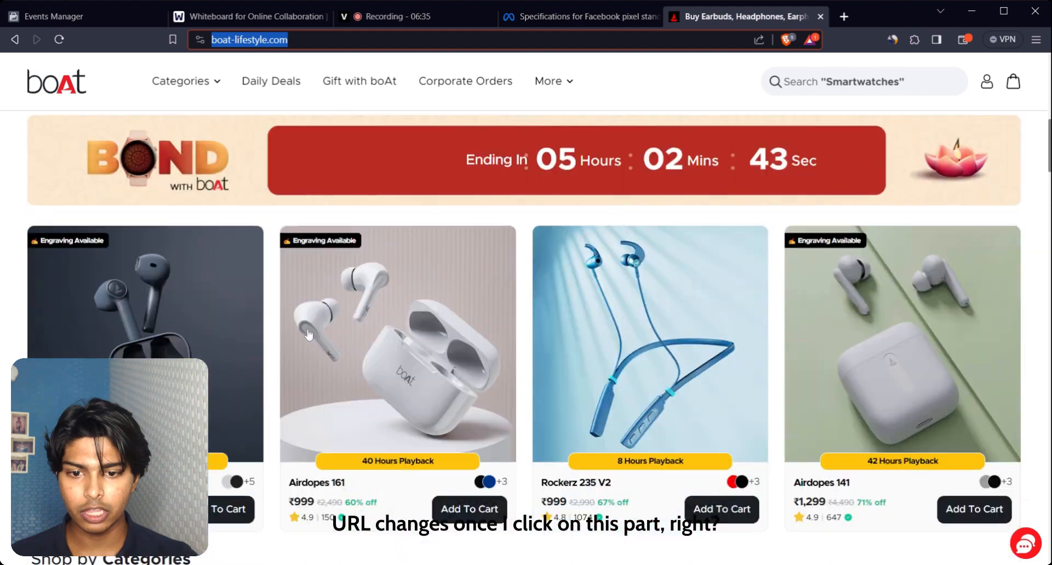
{"action": "left_click", "coordinate": [423, 331]}
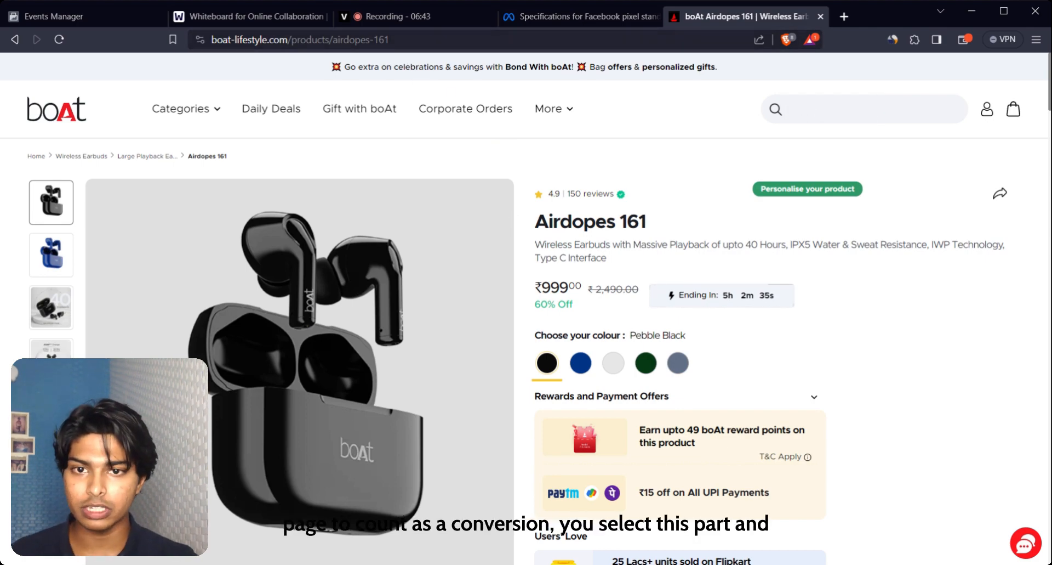
{"action": "left_click", "coordinate": [191, 41]}
{"action": "key", "text": "ctrl+c"}
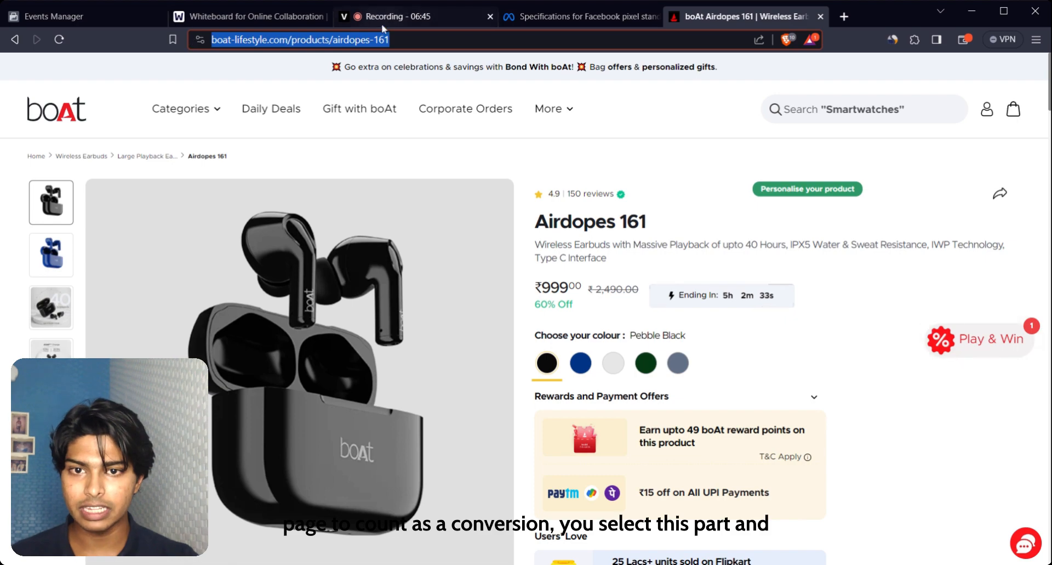
{"action": "left_click", "coordinate": [215, 15]}
{"action": "left_click", "coordinate": [72, 17]}
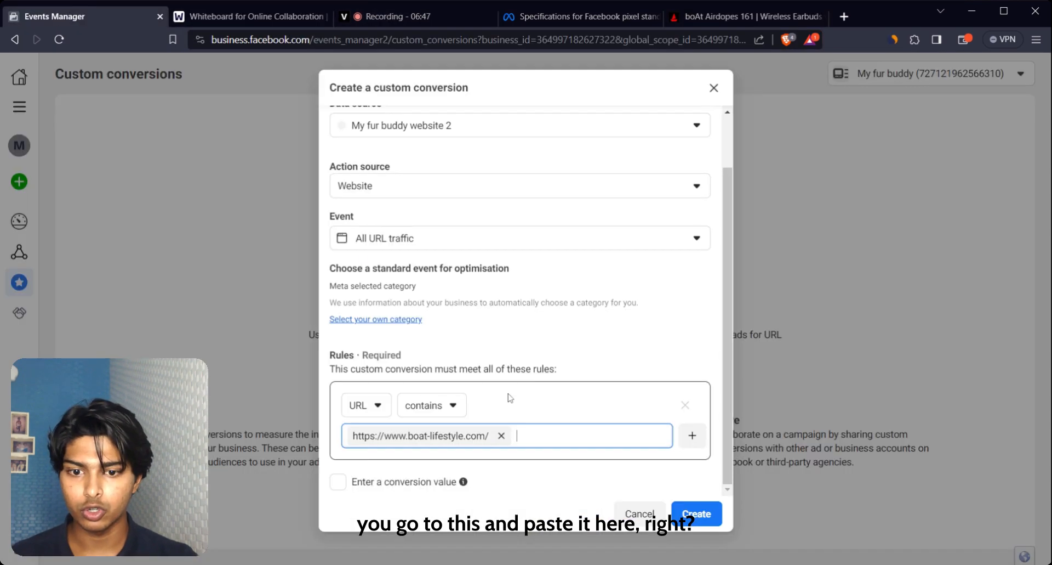
{"action": "left_click", "coordinate": [501, 435]}
{"action": "key", "text": "ctrl+v"}
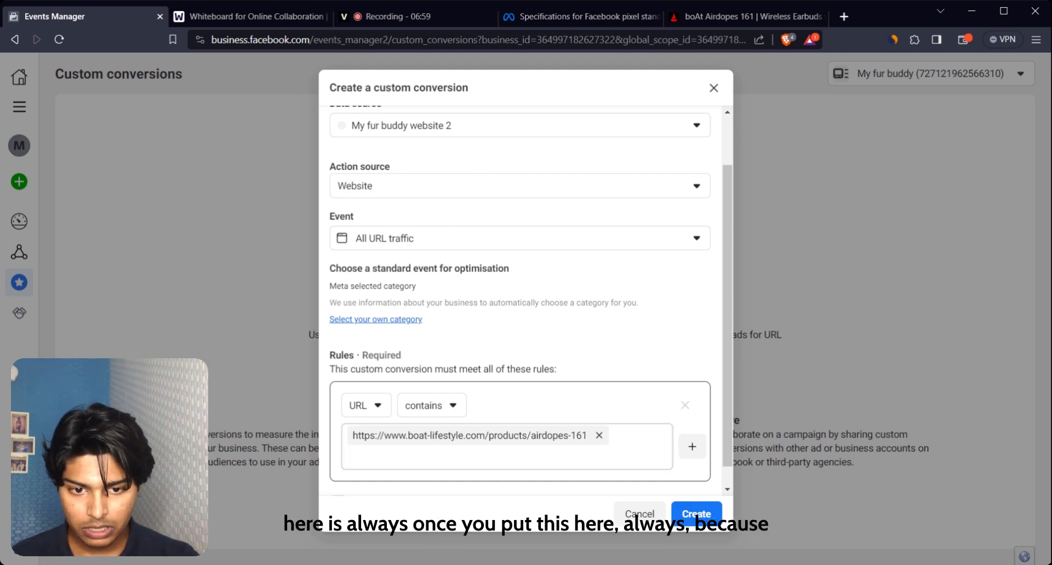
{"action": "left_click", "coordinate": [601, 435]}
{"action": "key", "text": "ctrl+v"}
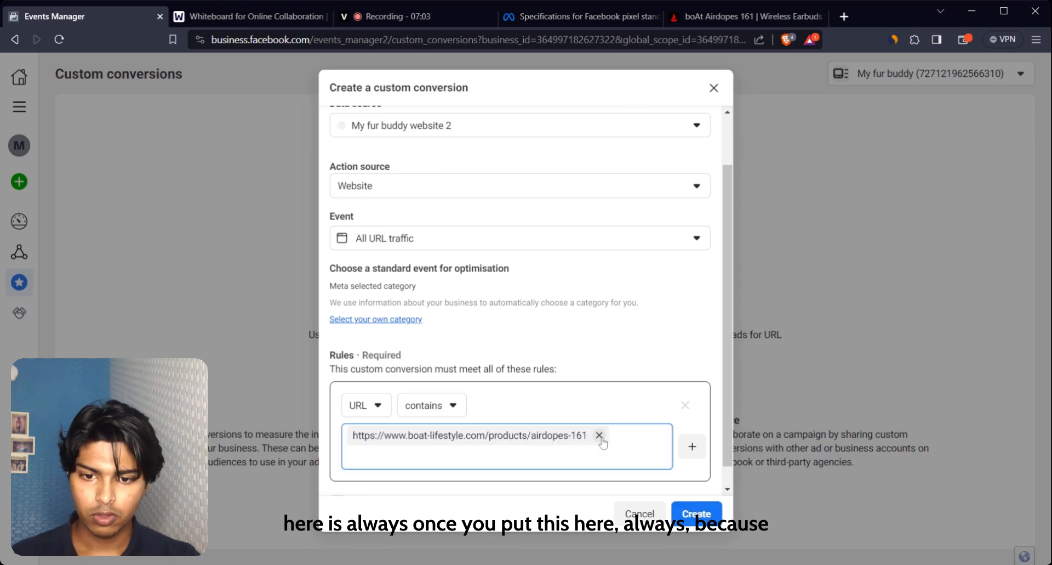
{"action": "key", "text": "BackSpace"}
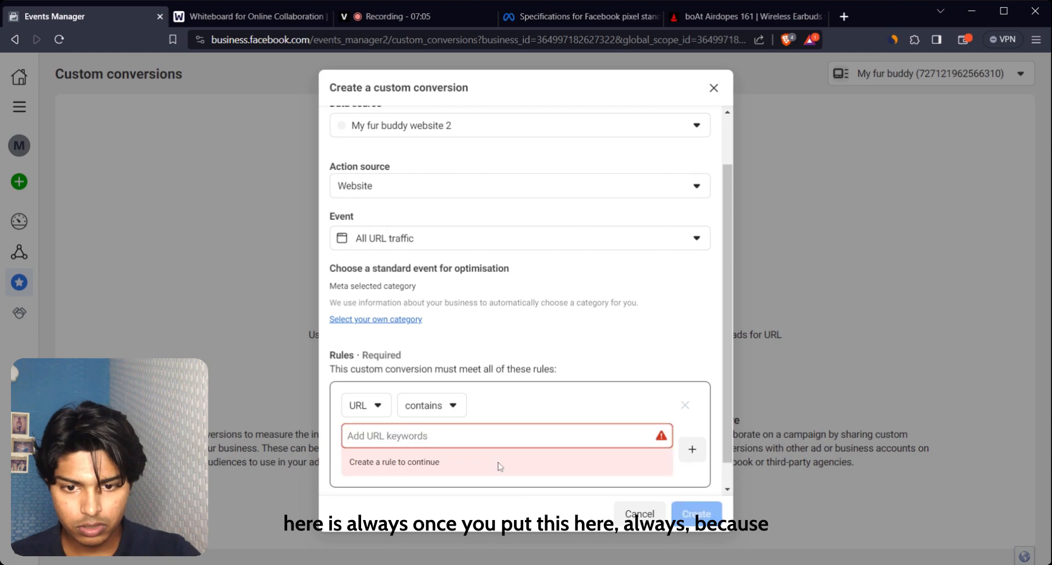
{"action": "key", "text": "ctrl+v"}
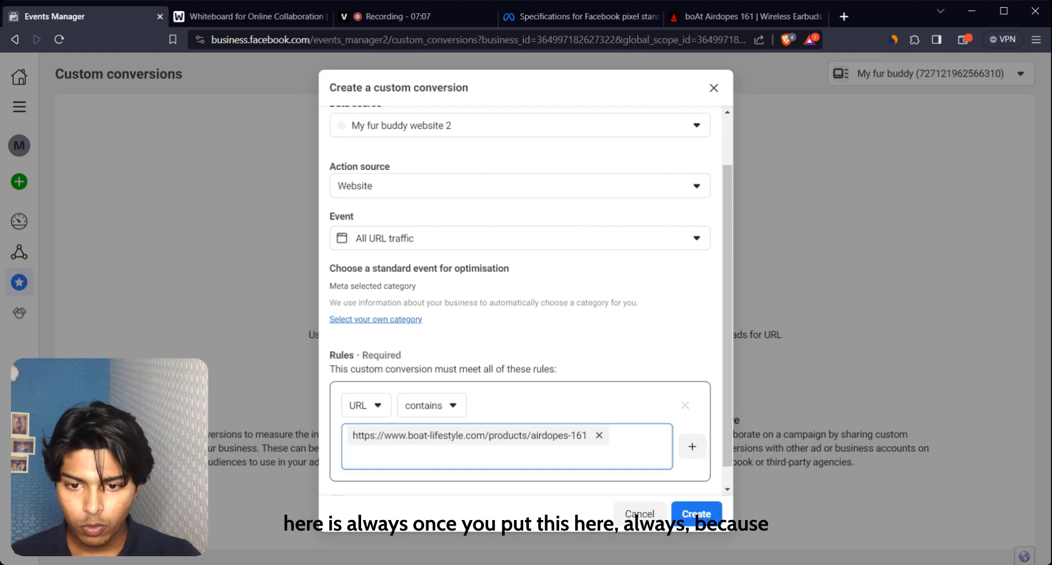
{"action": "left_click", "coordinate": [599, 434]}
{"action": "left_click", "coordinate": [754, 18]}
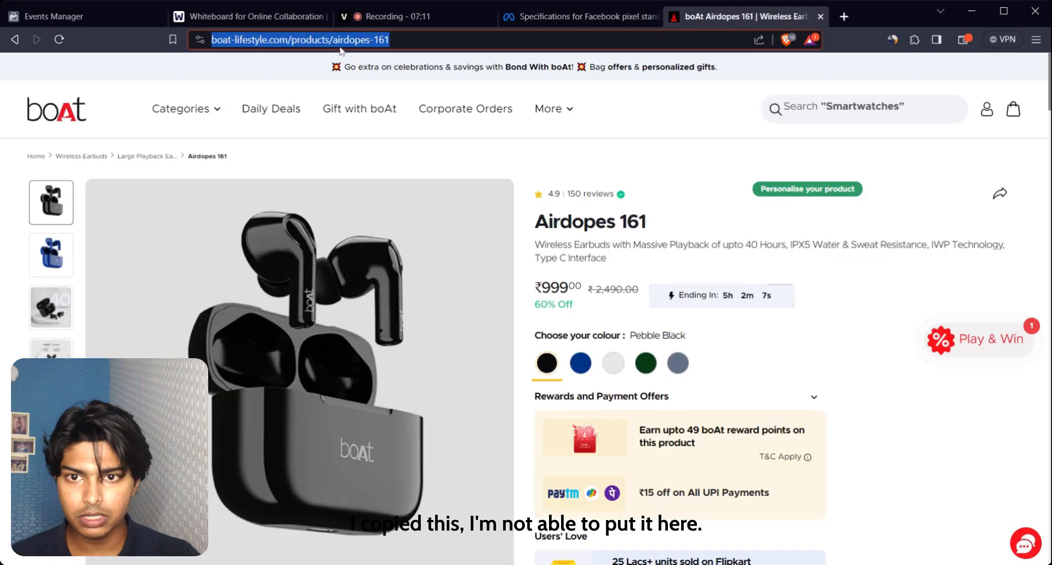
{"action": "left_click", "coordinate": [48, 19]}
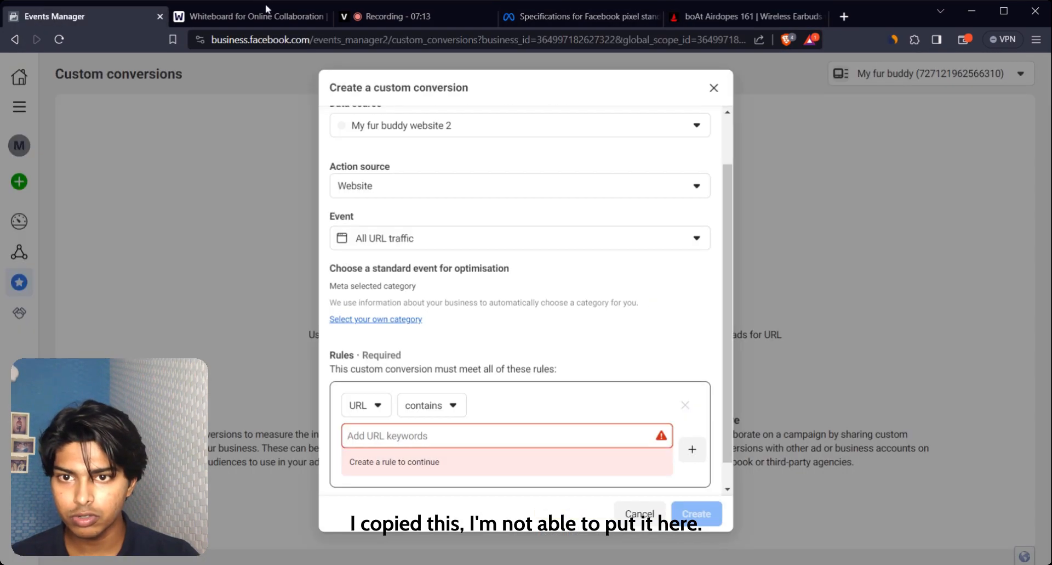
{"action": "left_click", "coordinate": [395, 448]}
{"action": "key", "text": "ctrl+v"}
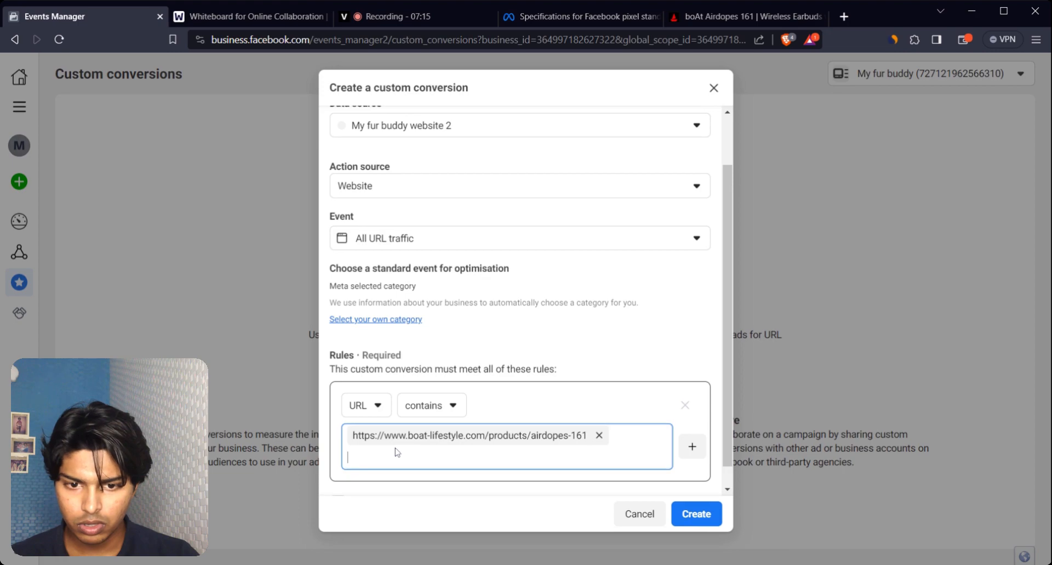
{"action": "key", "text": "BackSpace"}
{"action": "type", "text": "w"}
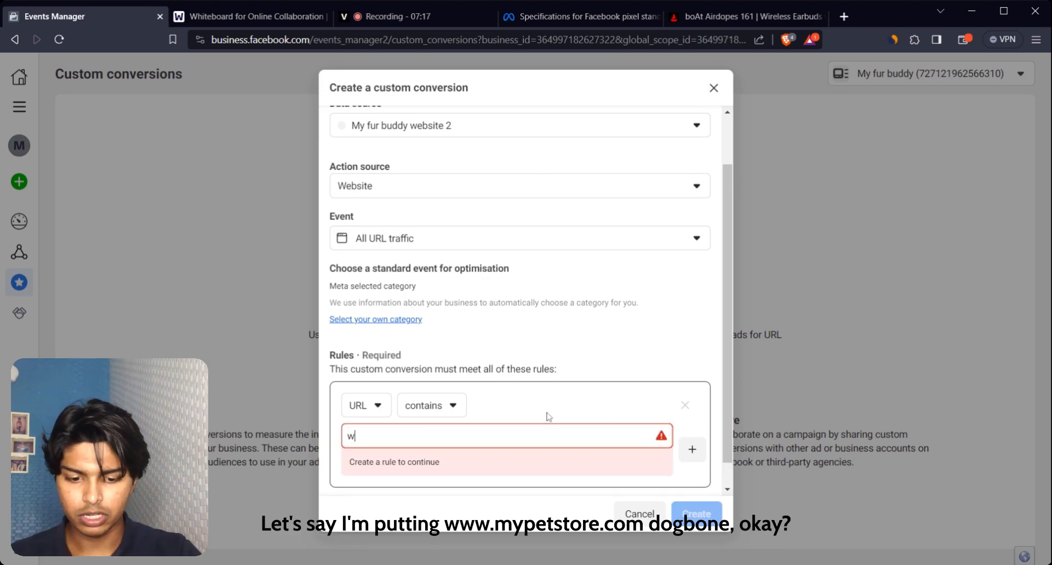
{"action": "type", "text": "ww"}
{"action": "type", "text": ".m"}
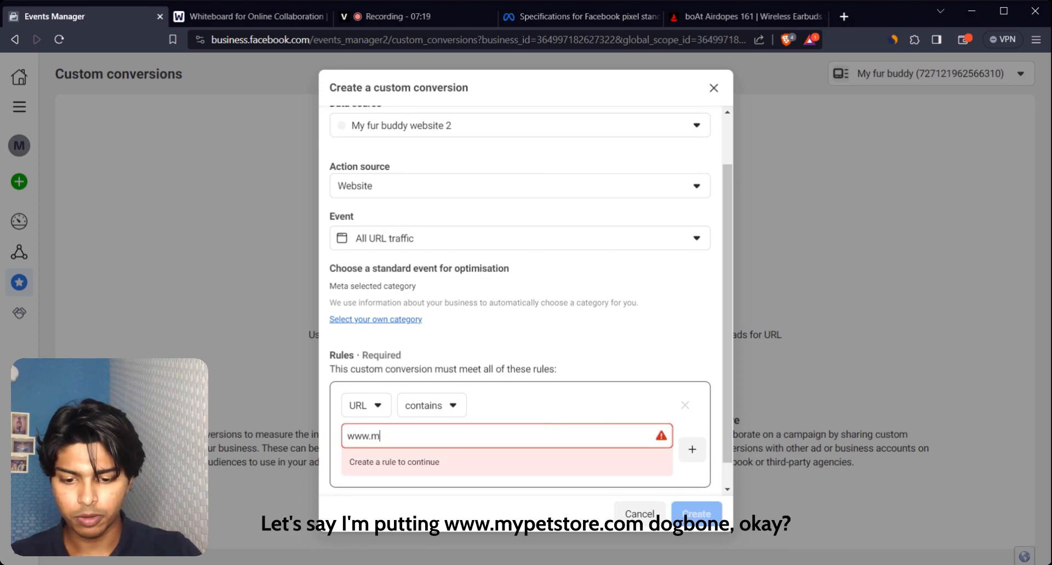
{"action": "type", "text": "ypetstore.com/dog-bo"}
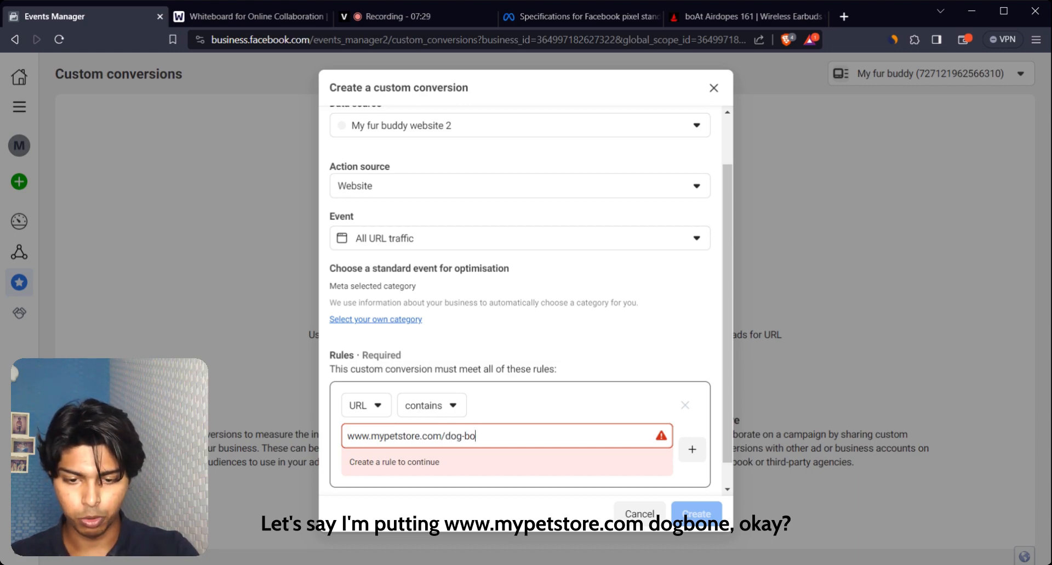
{"action": "type", "text": "ne"}
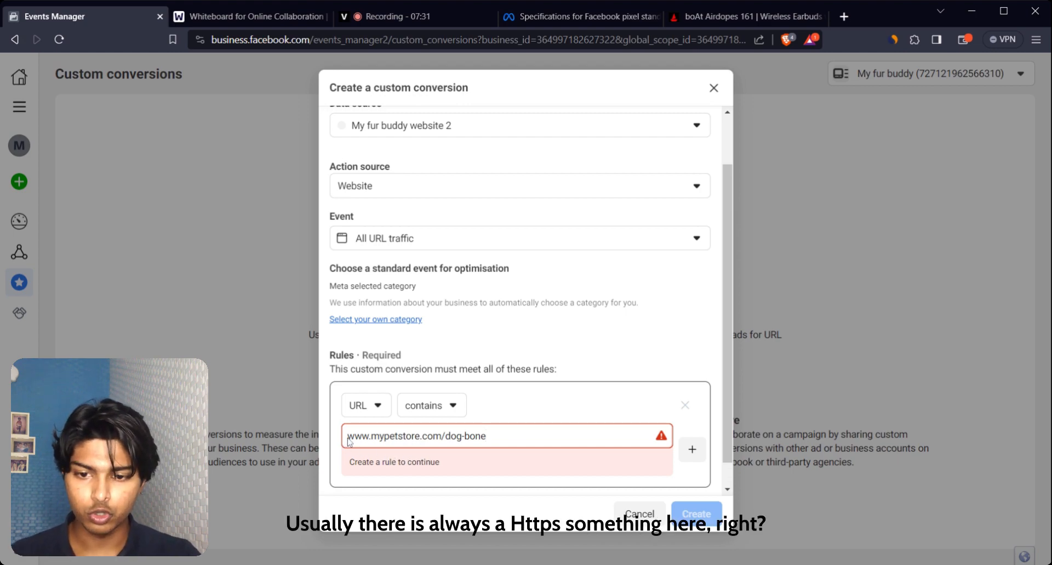
{"action": "type", "text": "https"}
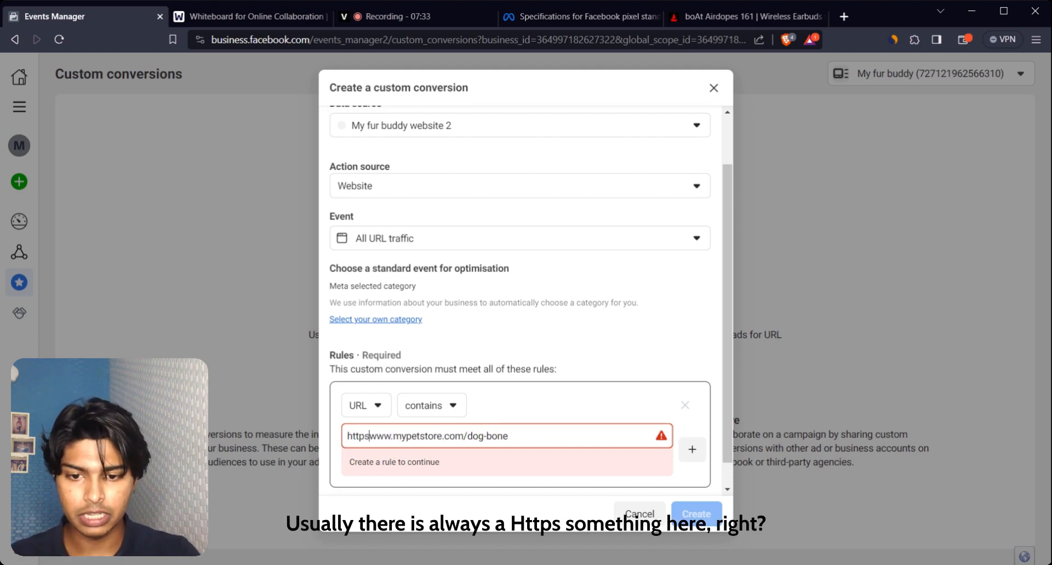
{"action": "type", "text": "://"}
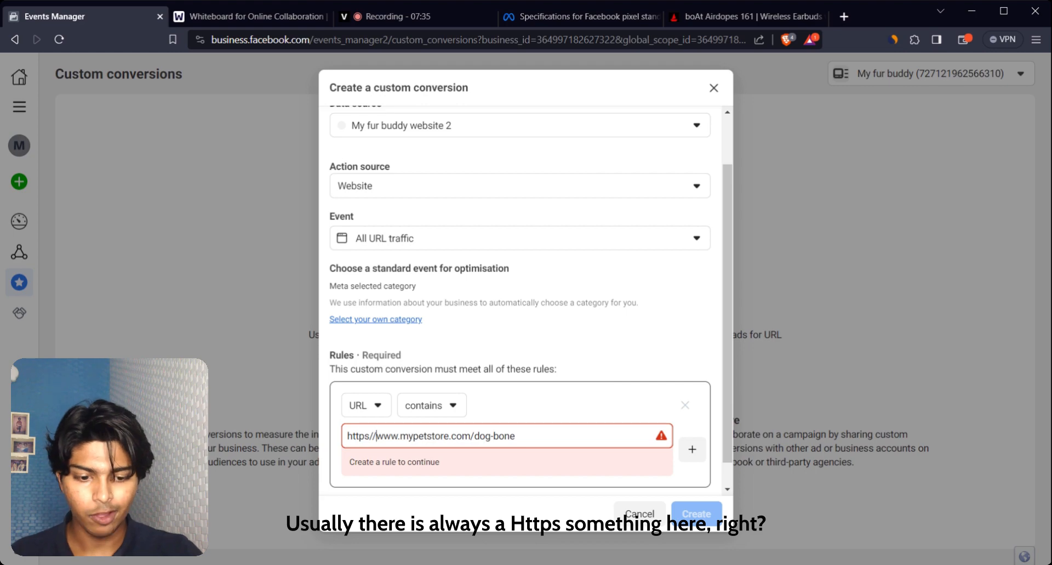
{"action": "key", "text": "BackSpace"}
{"action": "key", "text": "BackSpace"}
{"action": "key", "text": "BackSpace"}
{"action": "key", "text": "BackSpace"}
{"action": "key", "text": "BackSpace"}
{"action": "key", "text": "BackSpace"}
{"action": "key", "text": "BackSpace"}
{"action": "key", "text": "BackSpace"}
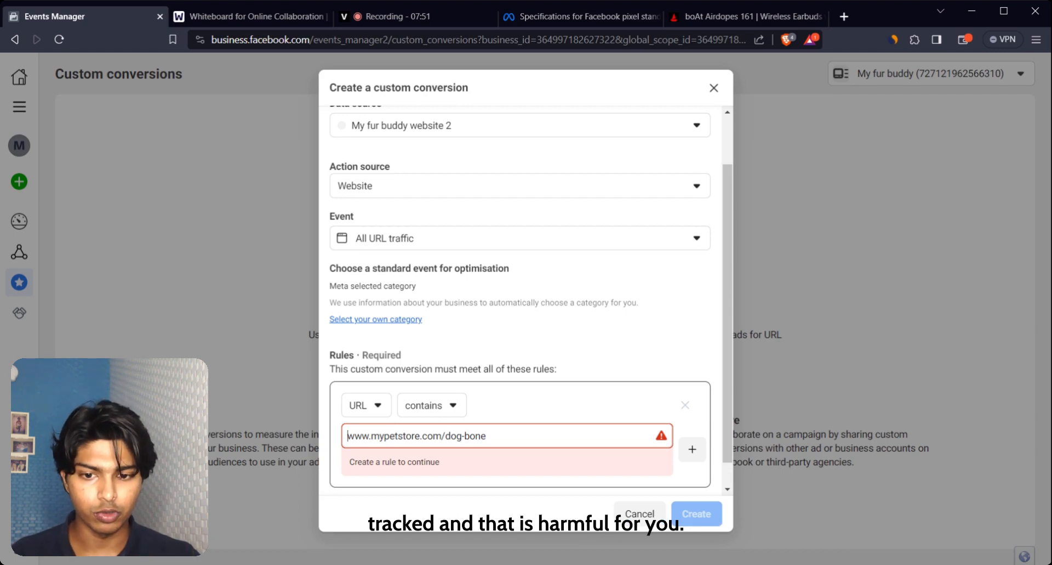
{"action": "mouse_move", "coordinate": [486, 437]}
{"action": "left_mouse_down"}
{"action": "mouse_move", "coordinate": [345, 455]}
{"action": "mouse_move", "coordinate": [347, 440]}
{"action": "mouse_move", "coordinate": [486, 436]}
{"action": "left_mouse_up"}
{"action": "scroll", "coordinate": [526, 301], "scroll_direction": "down", "scroll_amount": 1}
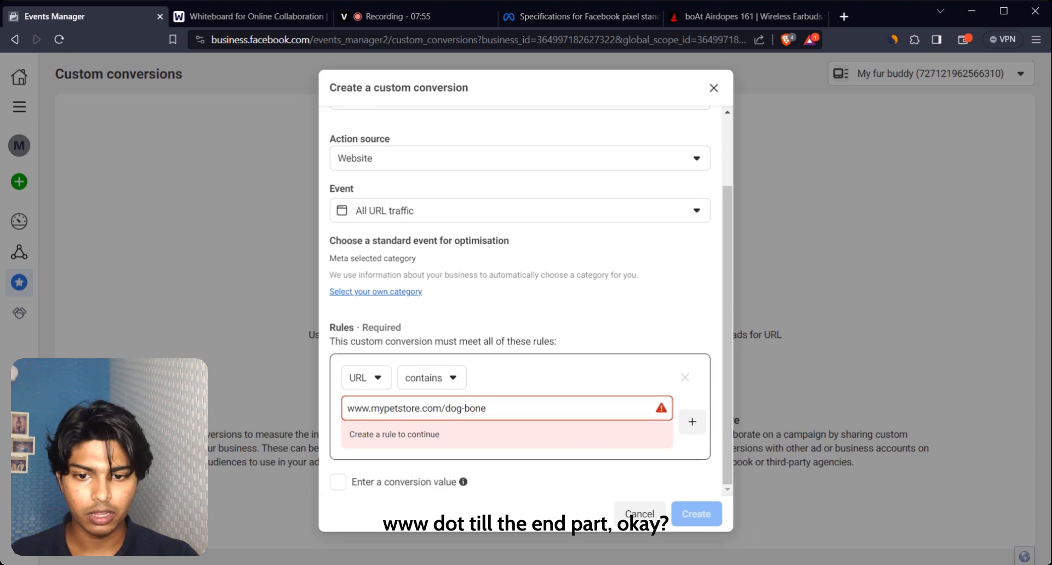
{"action": "key", "text": "Return"}
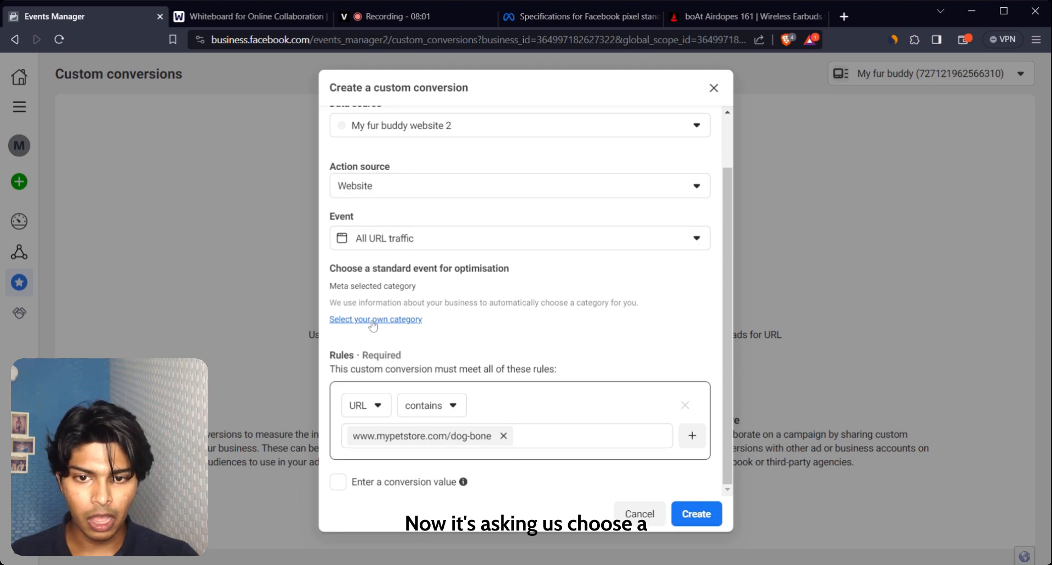
Switch to selecting an own category and choose Purchase as the standard event for optimisation.
{"action": "left_click_drag", "start_coordinate": [330, 268], "coordinate": [520, 276]}
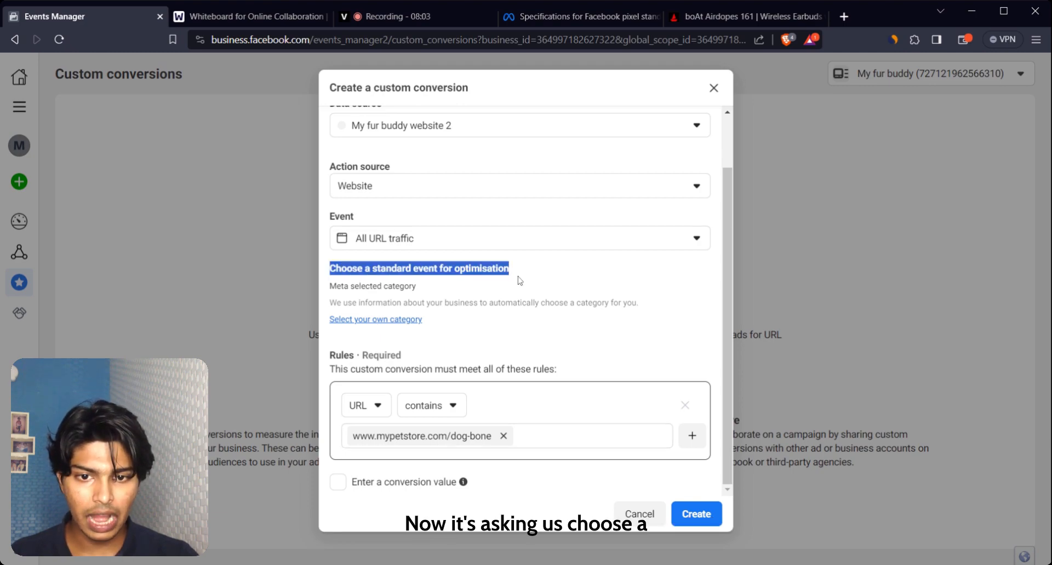
{"action": "left_click", "coordinate": [369, 321]}
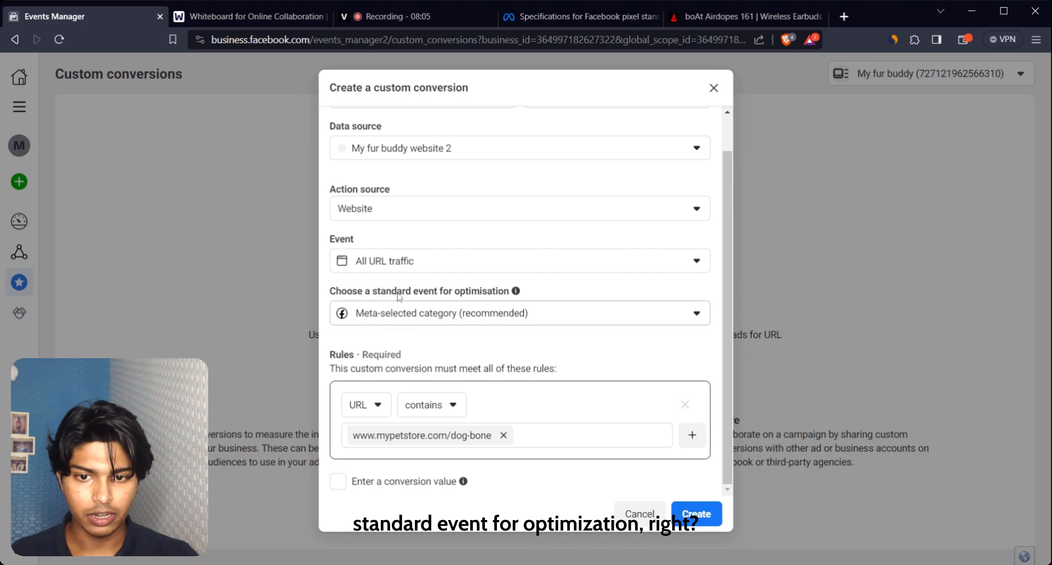
{"action": "left_click", "coordinate": [530, 314]}
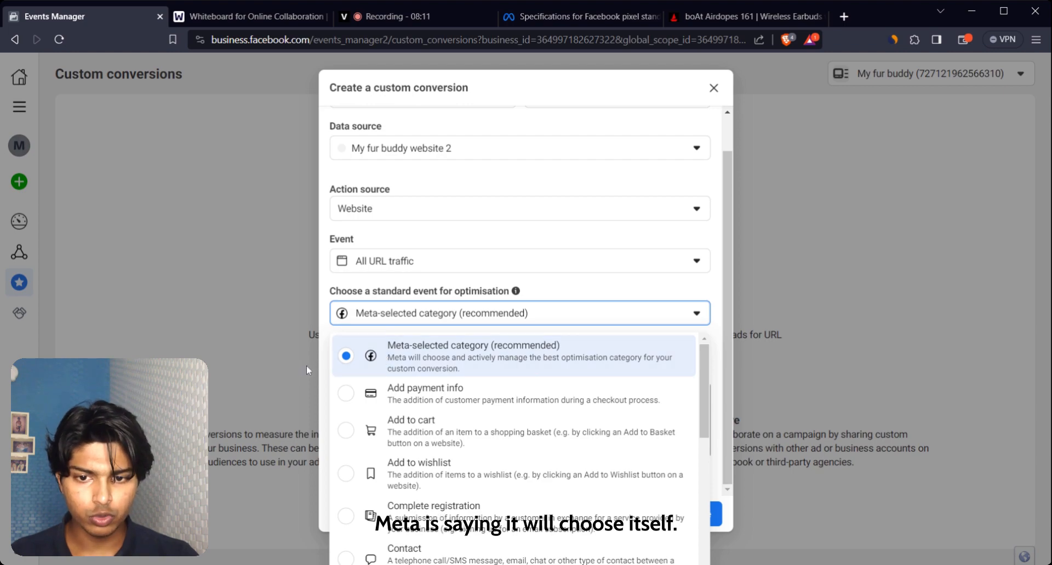
{"action": "scroll", "coordinate": [344, 363], "scroll_direction": "down", "scroll_amount": 3}
{"action": "scroll", "coordinate": [345, 363], "scroll_direction": "up", "scroll_amount": 3}
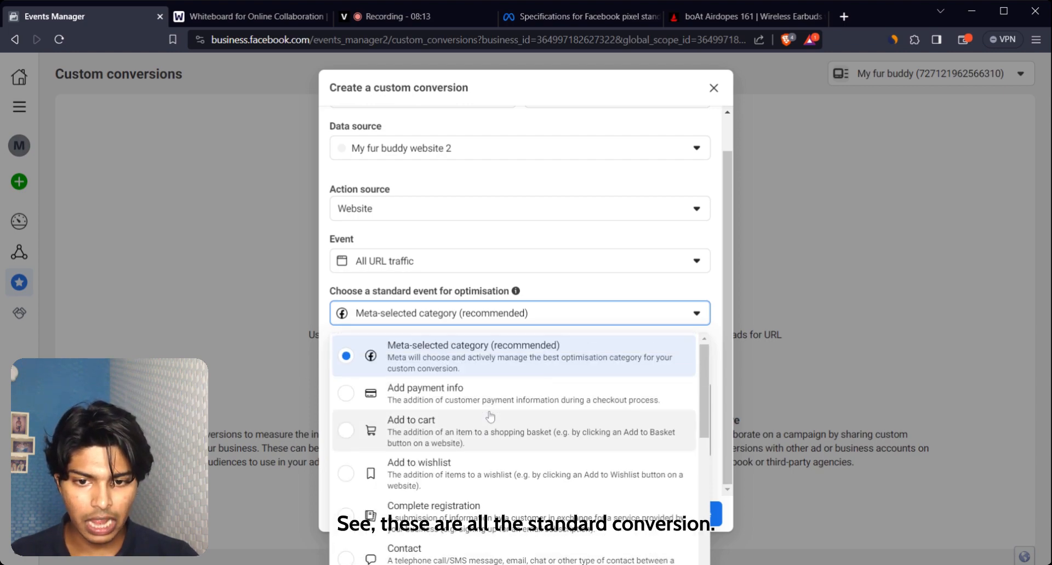
{"action": "scroll", "coordinate": [491, 416], "scroll_direction": "down", "scroll_amount": 5}
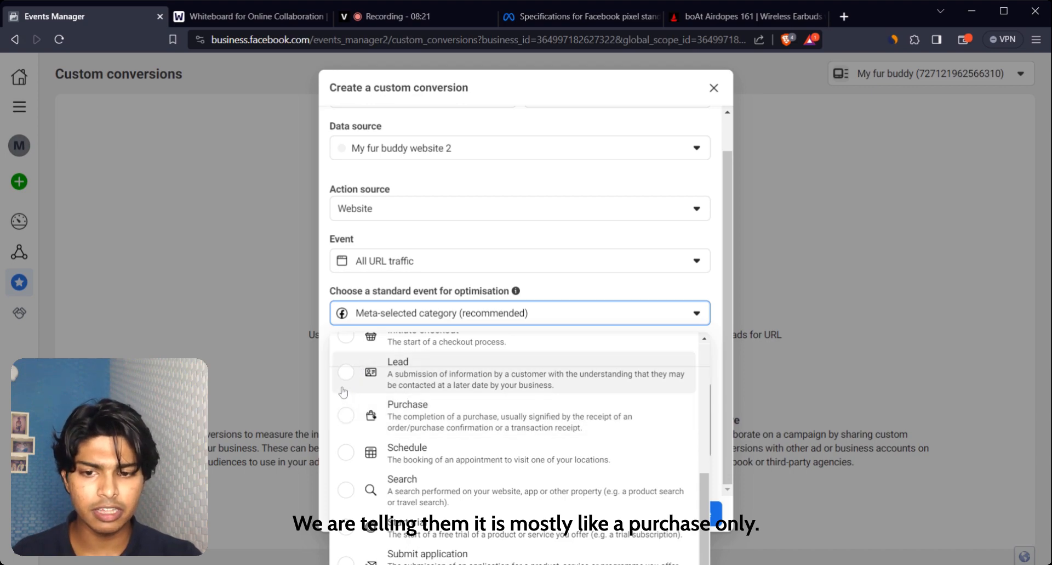
{"action": "scroll", "coordinate": [343, 391], "scroll_direction": "up", "scroll_amount": 1}
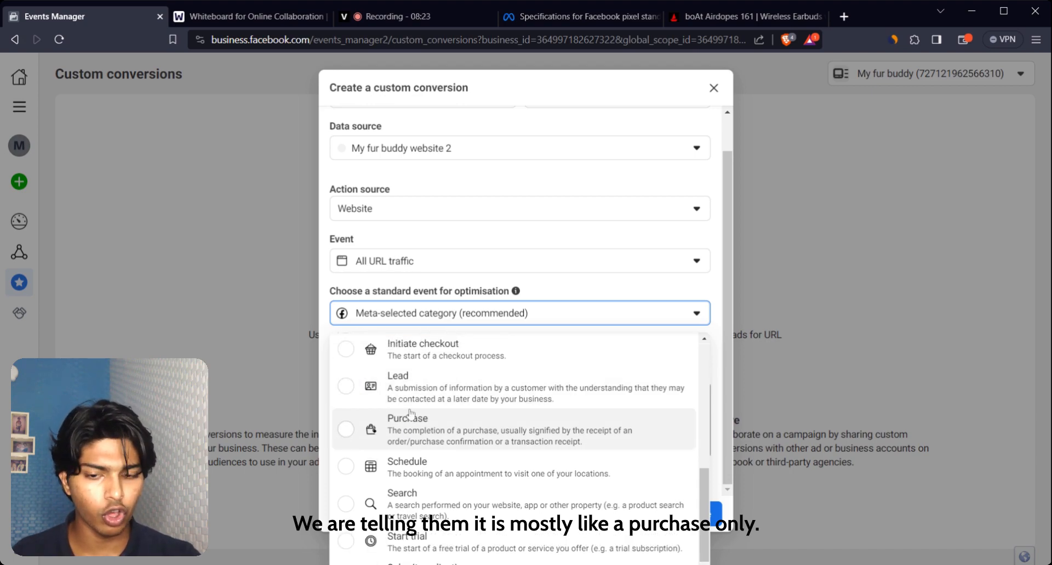
{"action": "left_click", "coordinate": [347, 433]}
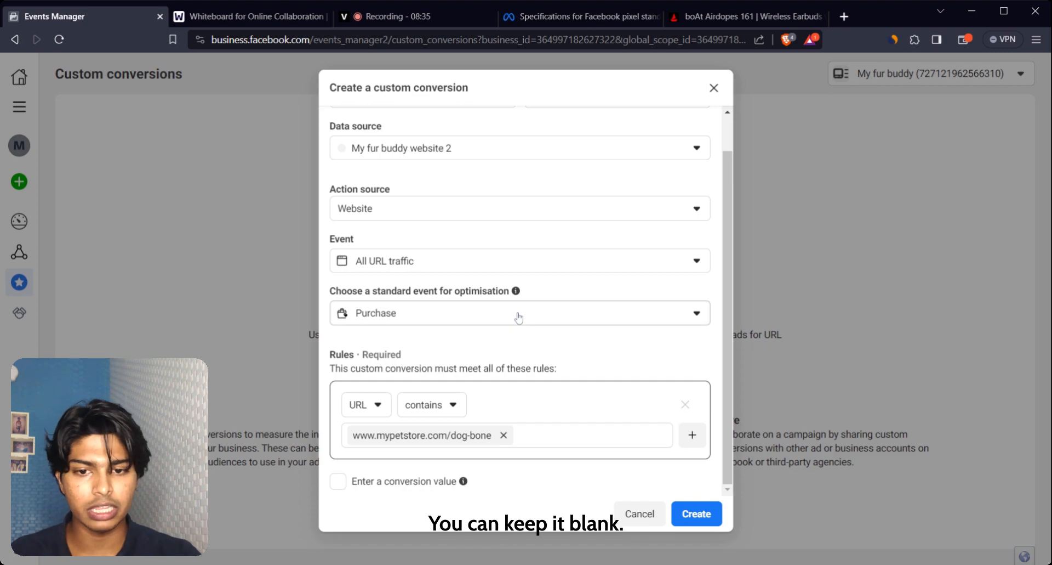
Review the other standard events available for optimisation and close the list with Purchase still selected.
{"action": "left_click", "coordinate": [451, 312]}
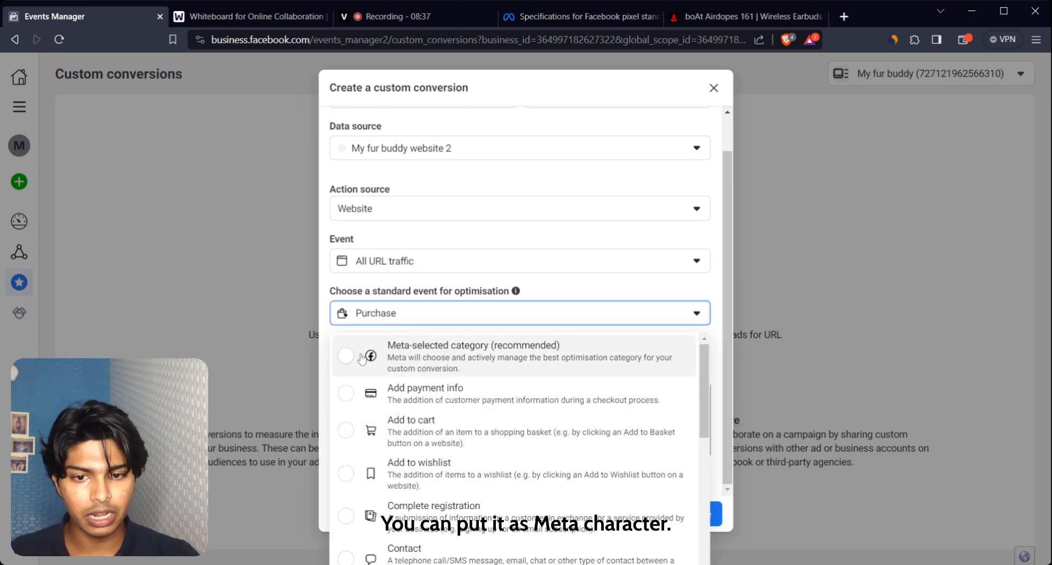
{"action": "scroll", "coordinate": [361, 358], "scroll_direction": "down", "scroll_amount": 9}
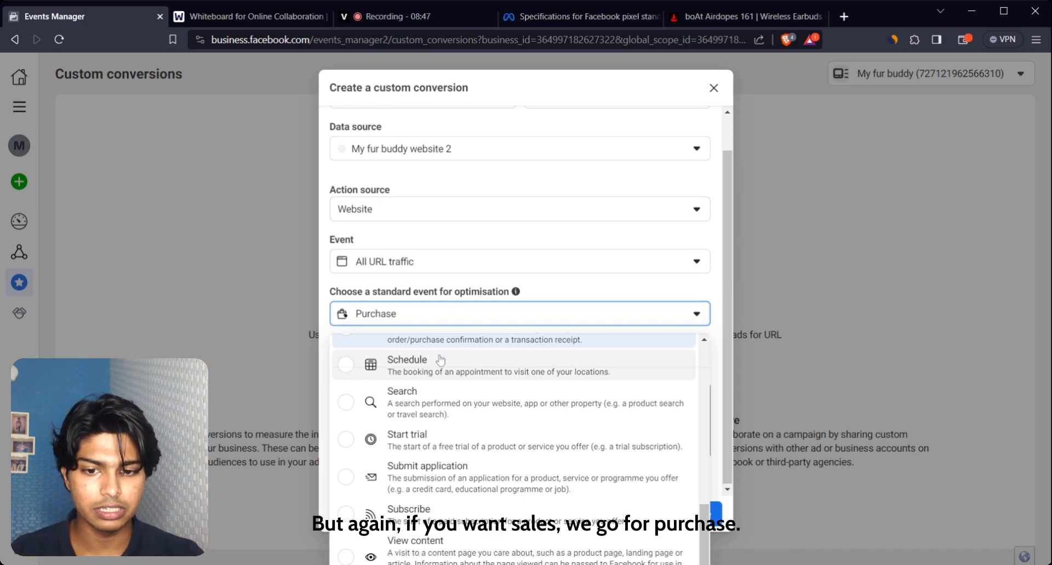
{"action": "scroll", "coordinate": [439, 360], "scroll_direction": "up", "scroll_amount": 2}
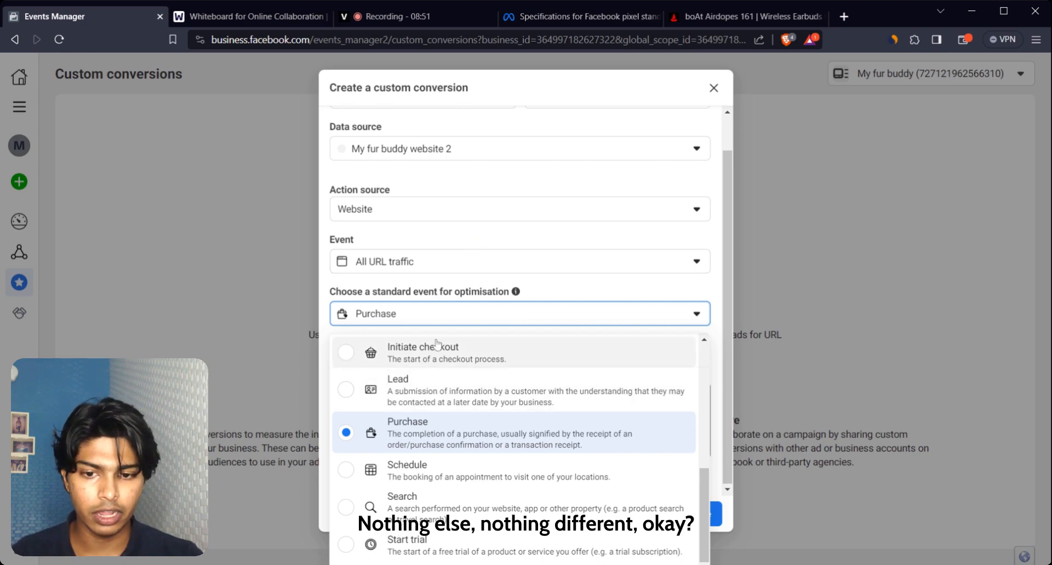
{"action": "scroll", "coordinate": [429, 371], "scroll_direction": "up", "scroll_amount": 3}
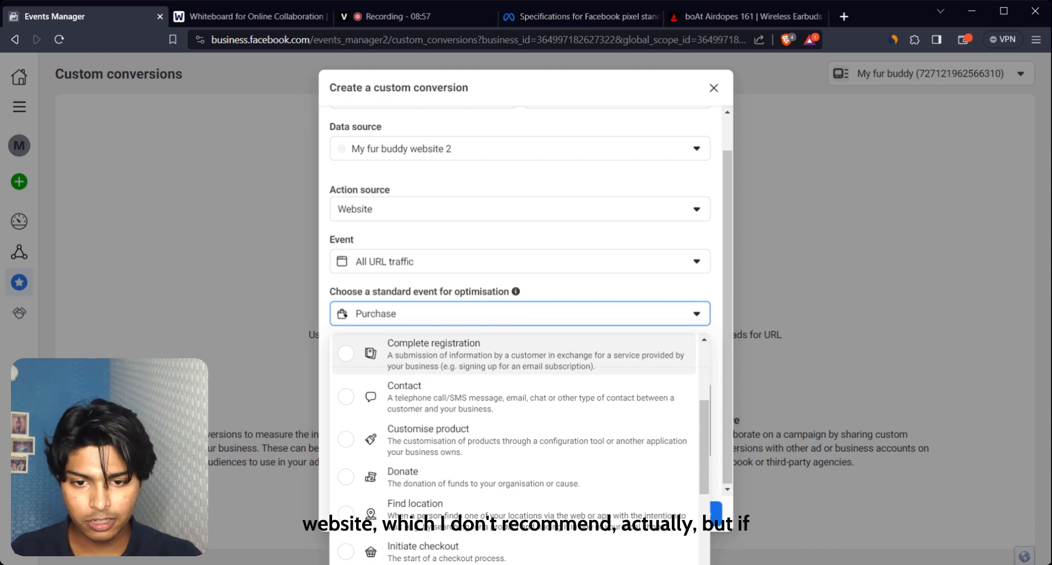
{"action": "scroll", "coordinate": [429, 361], "scroll_direction": "up", "scroll_amount": 3}
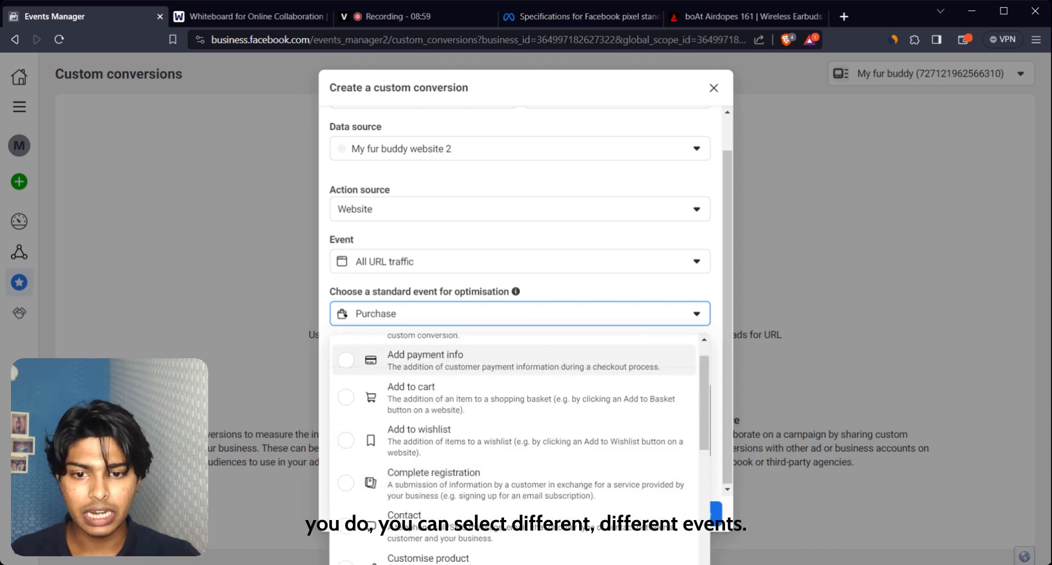
{"action": "scroll", "coordinate": [344, 359], "scroll_direction": "up", "scroll_amount": 1}
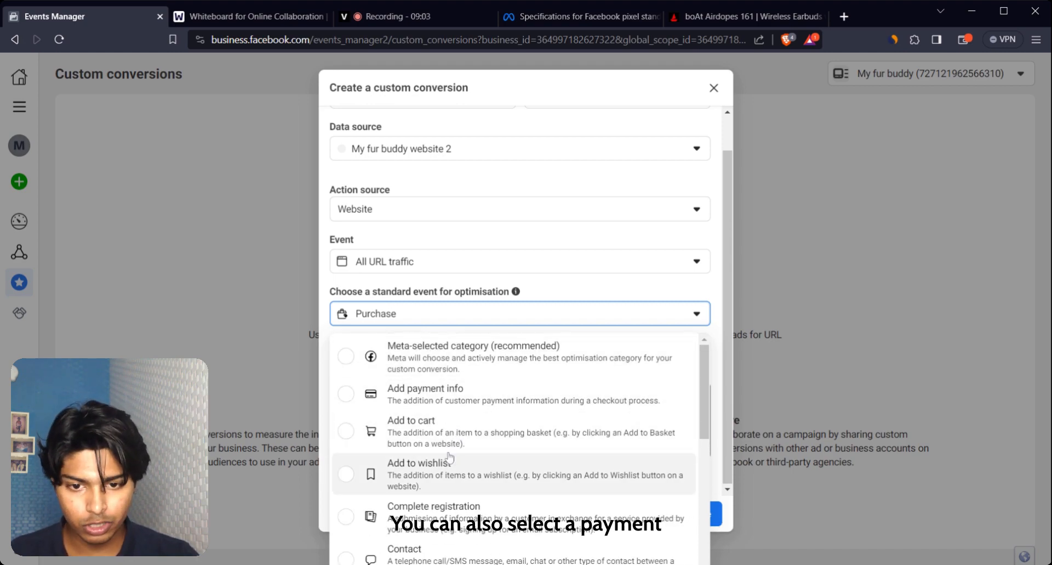
{"action": "left_click", "coordinate": [508, 235]}
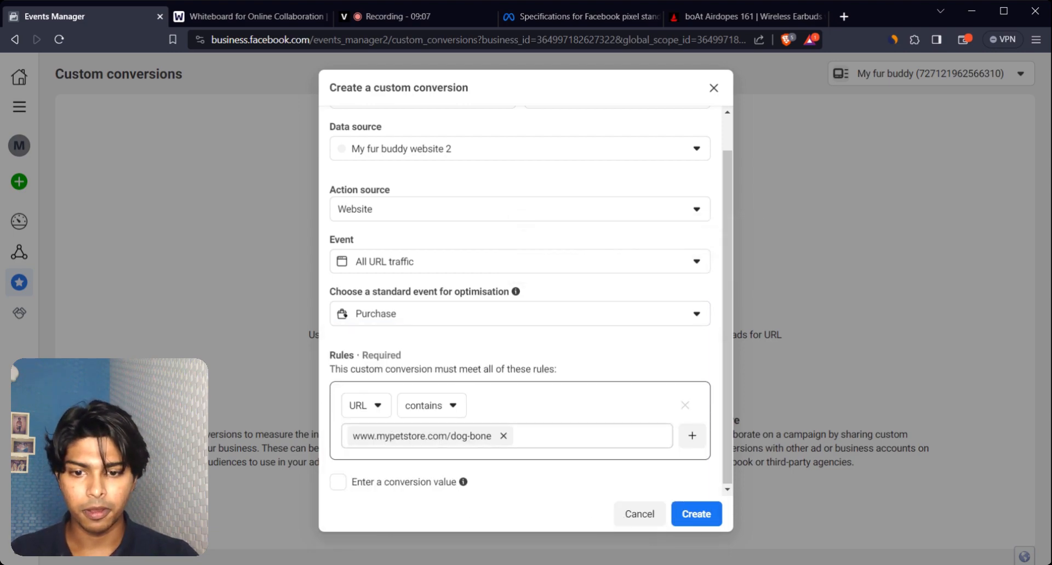
Add a conversion value of 2000 to the custom conversion, create it and close the success message.
{"action": "left_click", "coordinate": [338, 482]}
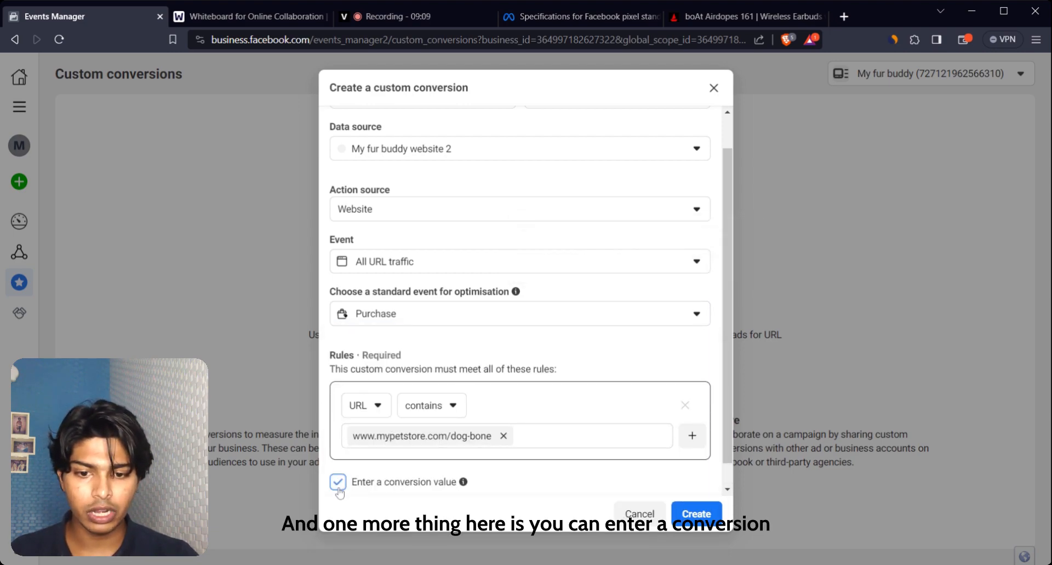
{"action": "scroll", "coordinate": [603, 373], "scroll_direction": "down", "scroll_amount": 1}
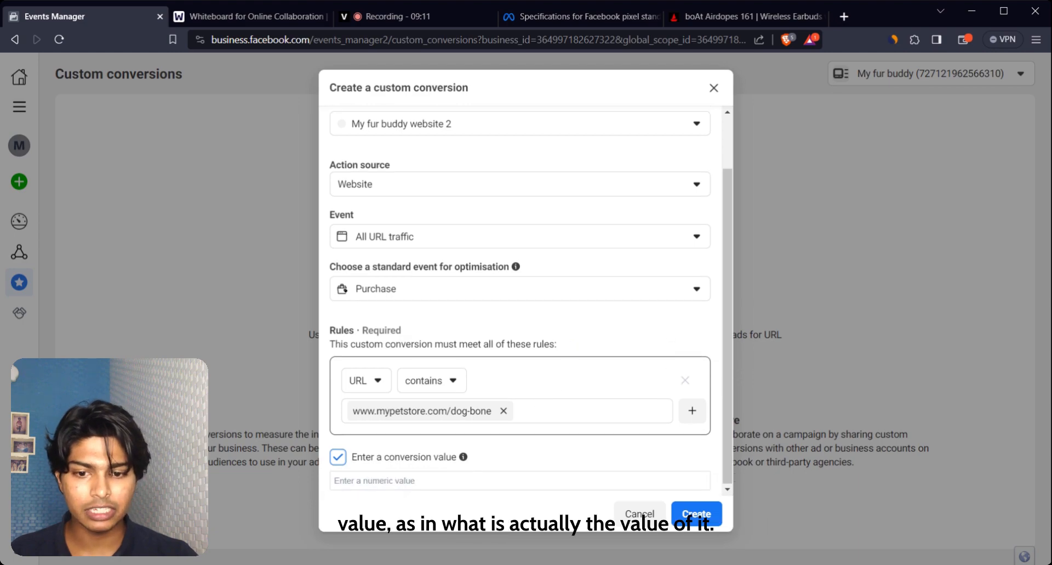
{"action": "left_click", "coordinate": [406, 481]}
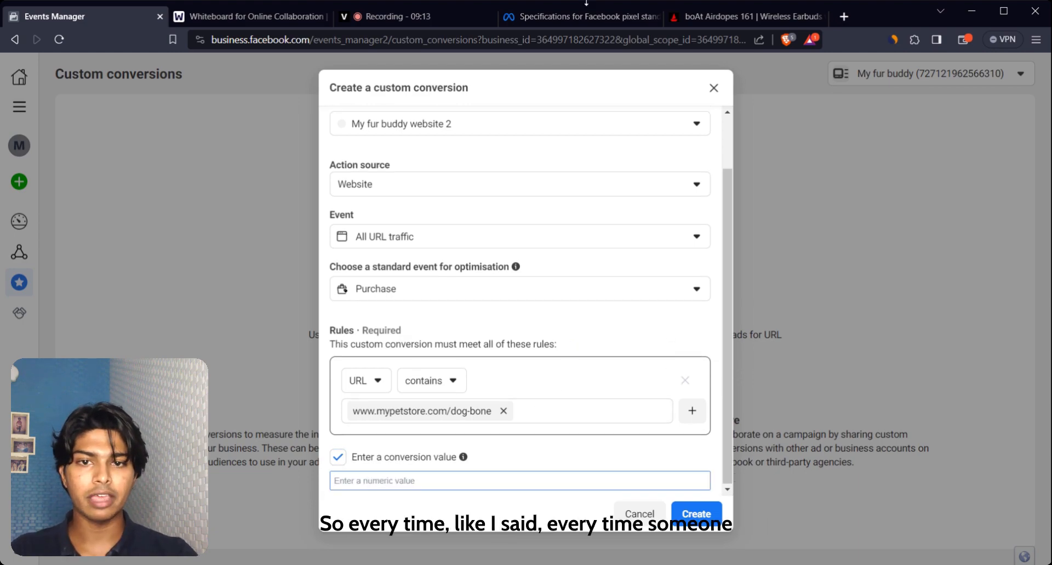
{"action": "left_click", "coordinate": [242, 16]}
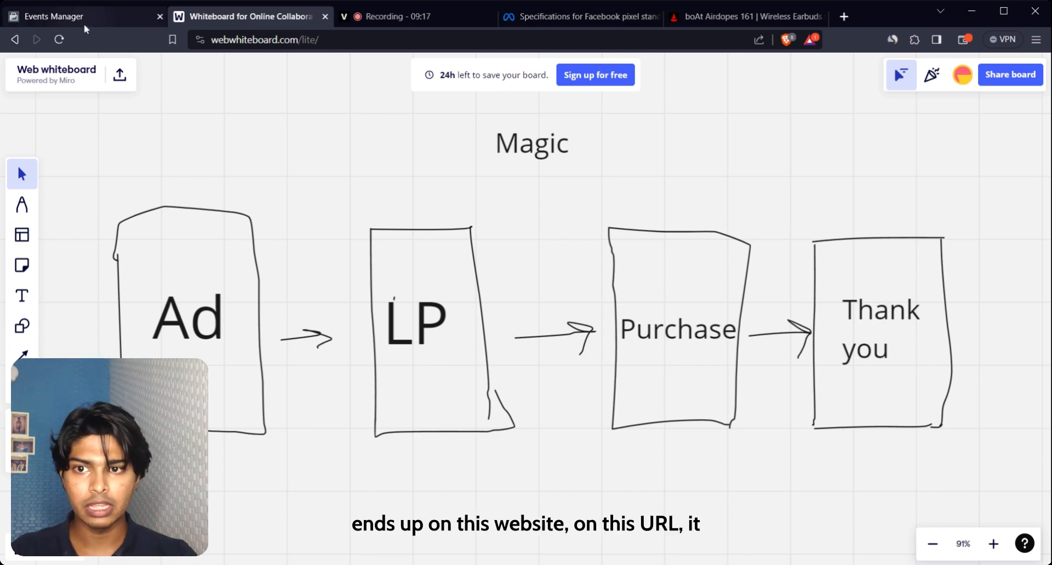
{"action": "left_click", "coordinate": [66, 16]}
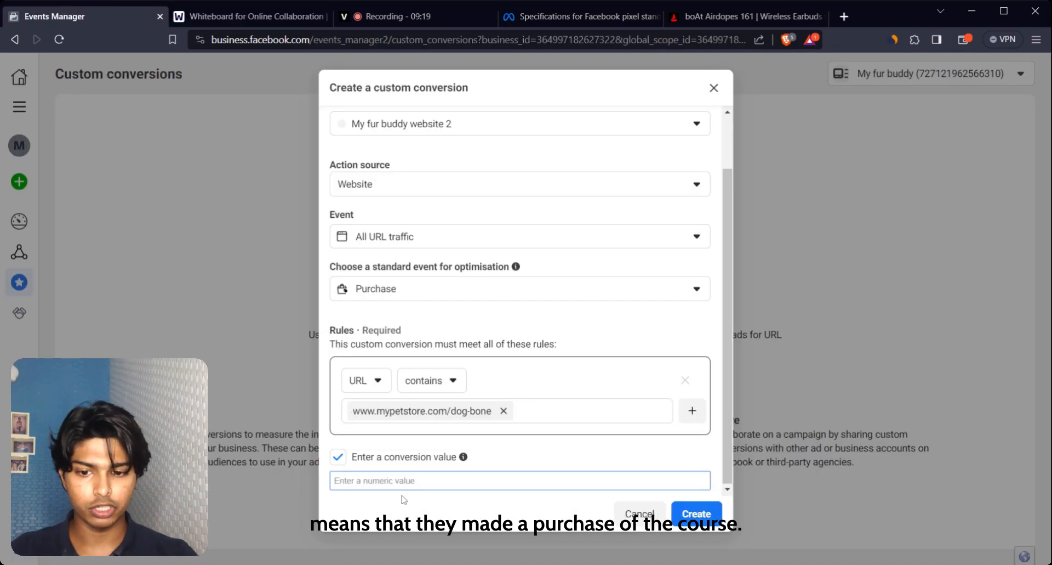
{"action": "type", "text": "2000"}
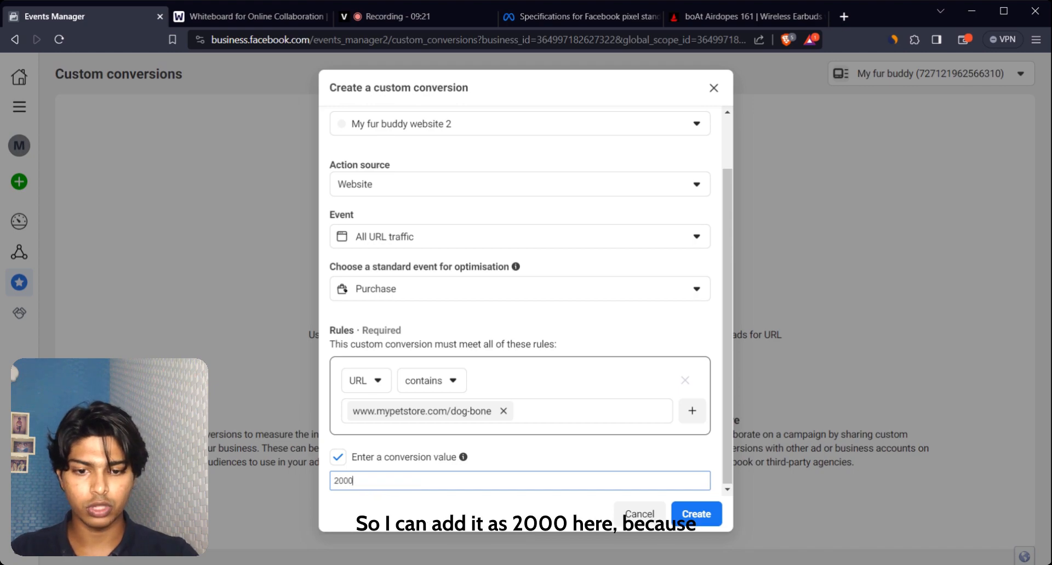
{"action": "left_click", "coordinate": [691, 516]}
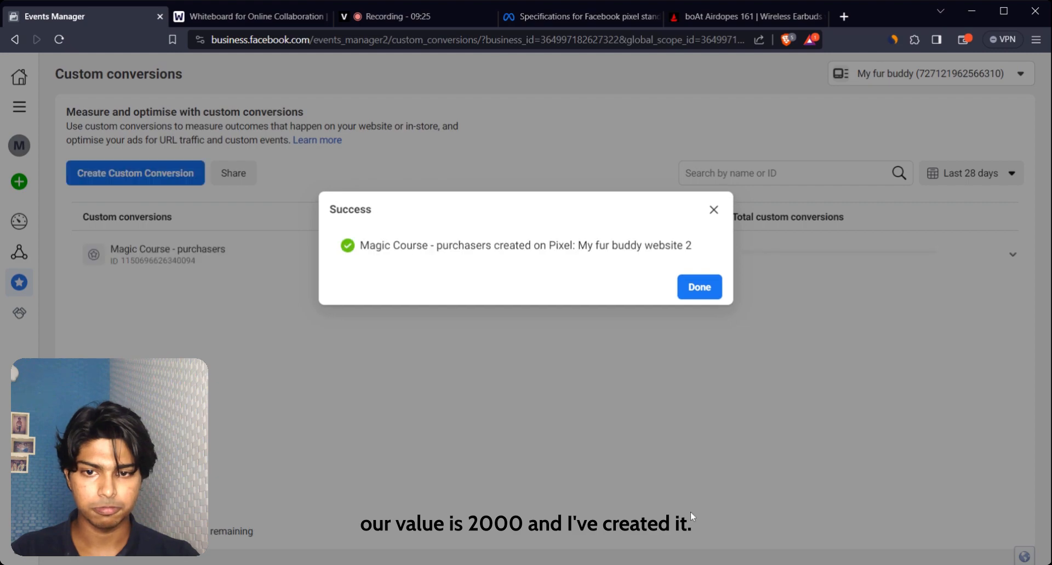
{"action": "left_click", "coordinate": [698, 285]}
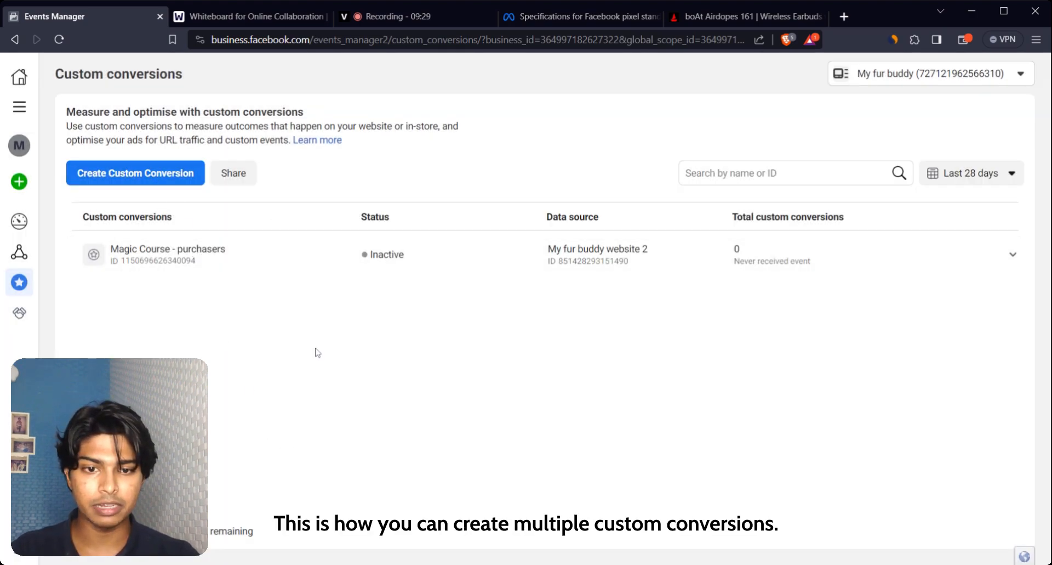
Examine the details and activity of the Magic Course - purchasers custom conversion, and collapse its entry again.
{"action": "left_click", "coordinate": [374, 268]}
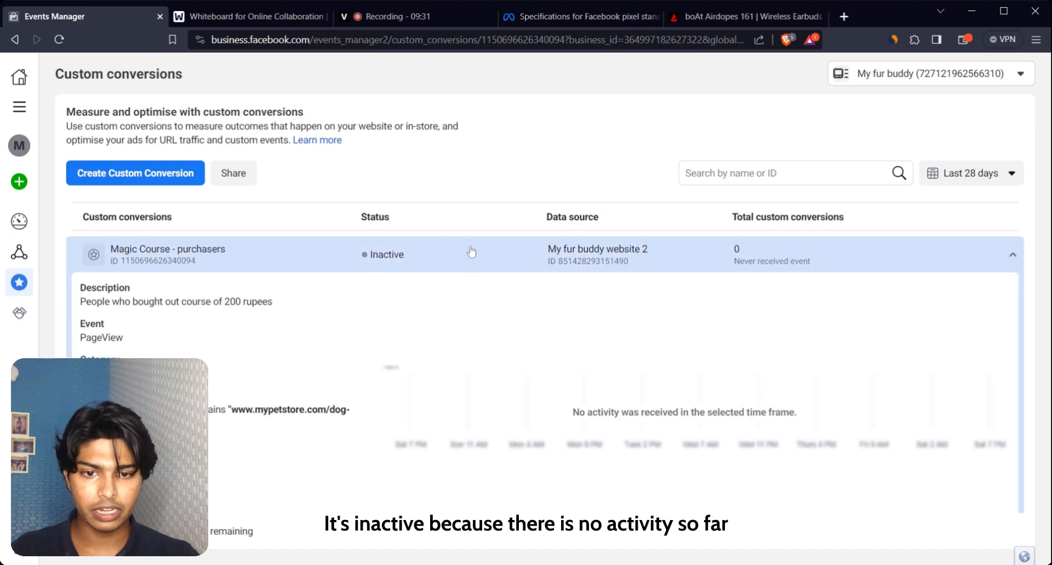
{"action": "scroll", "coordinate": [280, 301], "scroll_direction": "down", "scroll_amount": 1}
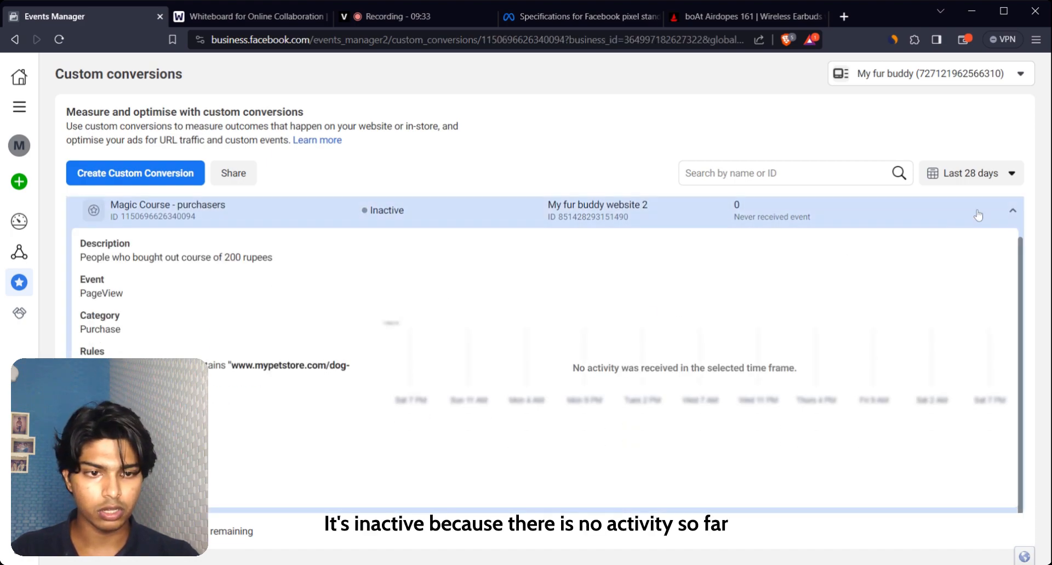
{"action": "left_click", "coordinate": [1013, 210]}
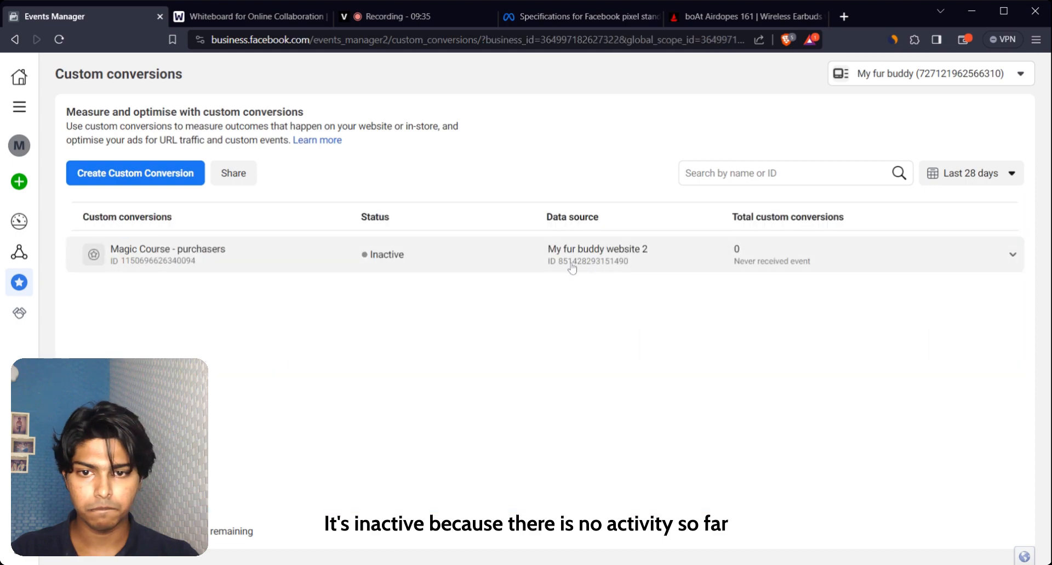
{"action": "left_click", "coordinate": [411, 262]}
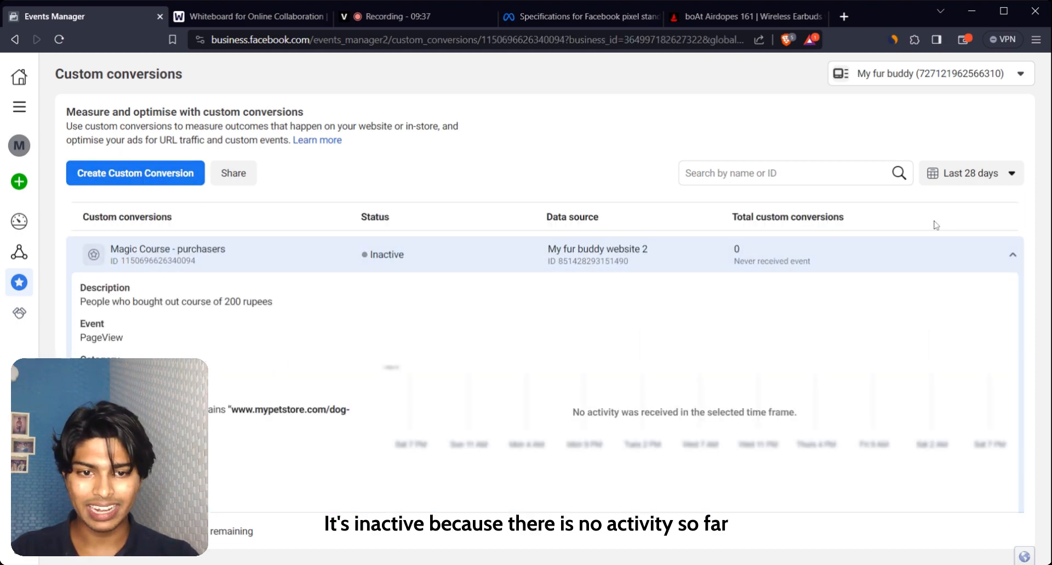
{"action": "left_click", "coordinate": [1011, 254]}
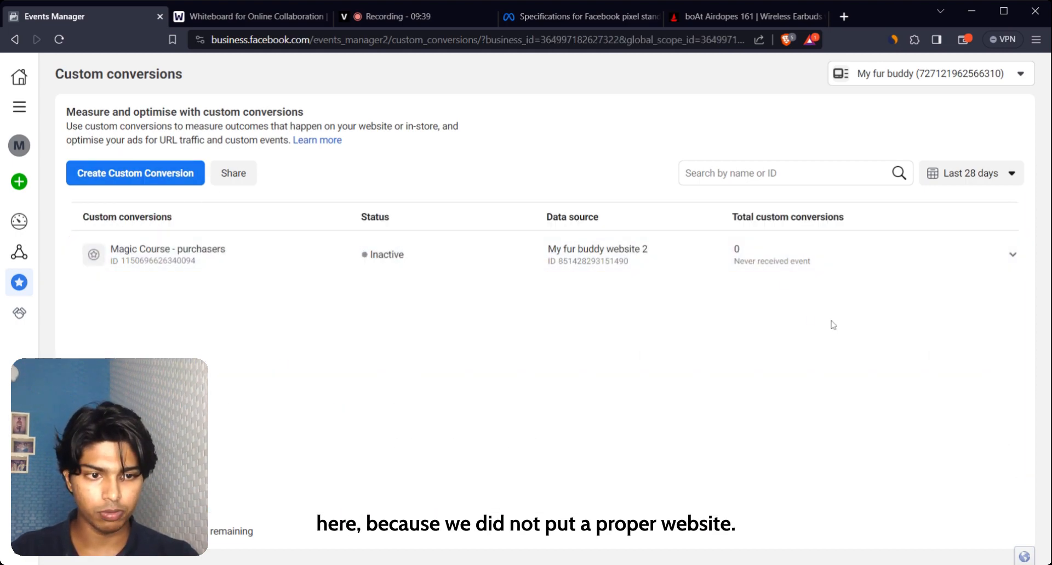